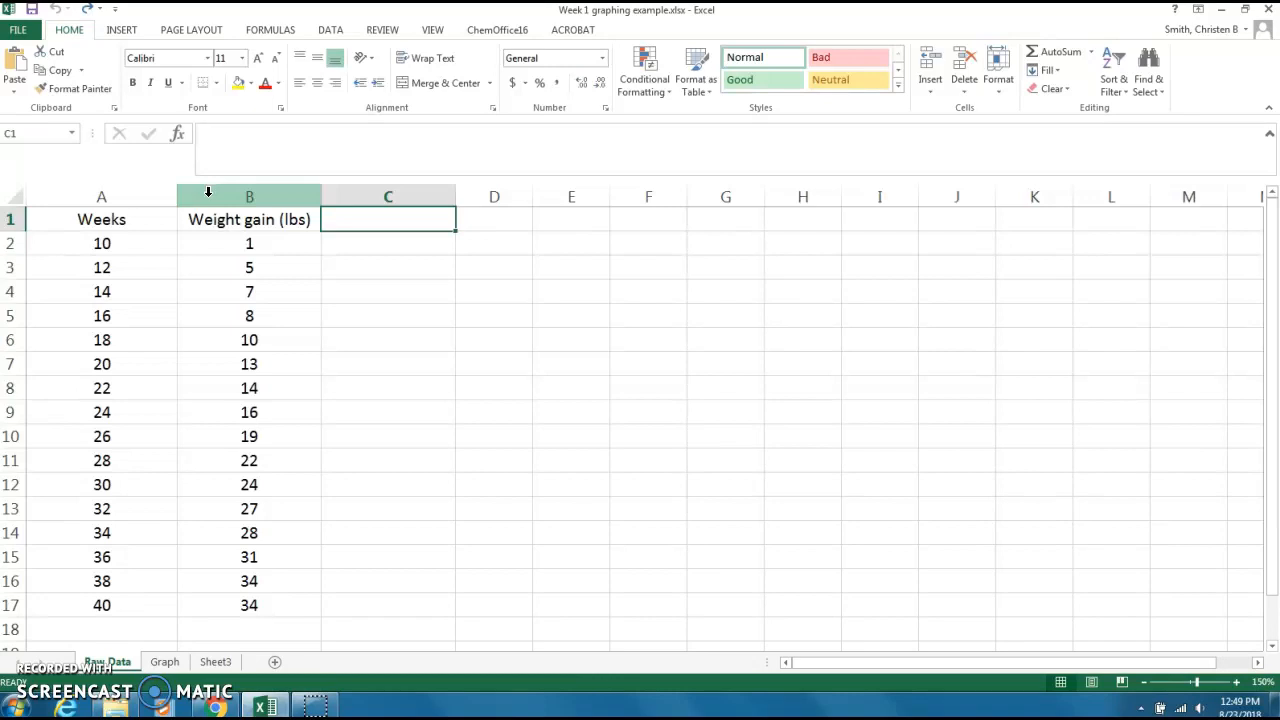
Insert a markers-only scatter chart from the weeks and weight gain data in A2:B17.
{"action": "left_click", "coordinate": [120, 243]}
{"action": "left_click_drag", "start_coordinate": [135, 244], "coordinate": [207, 614]}
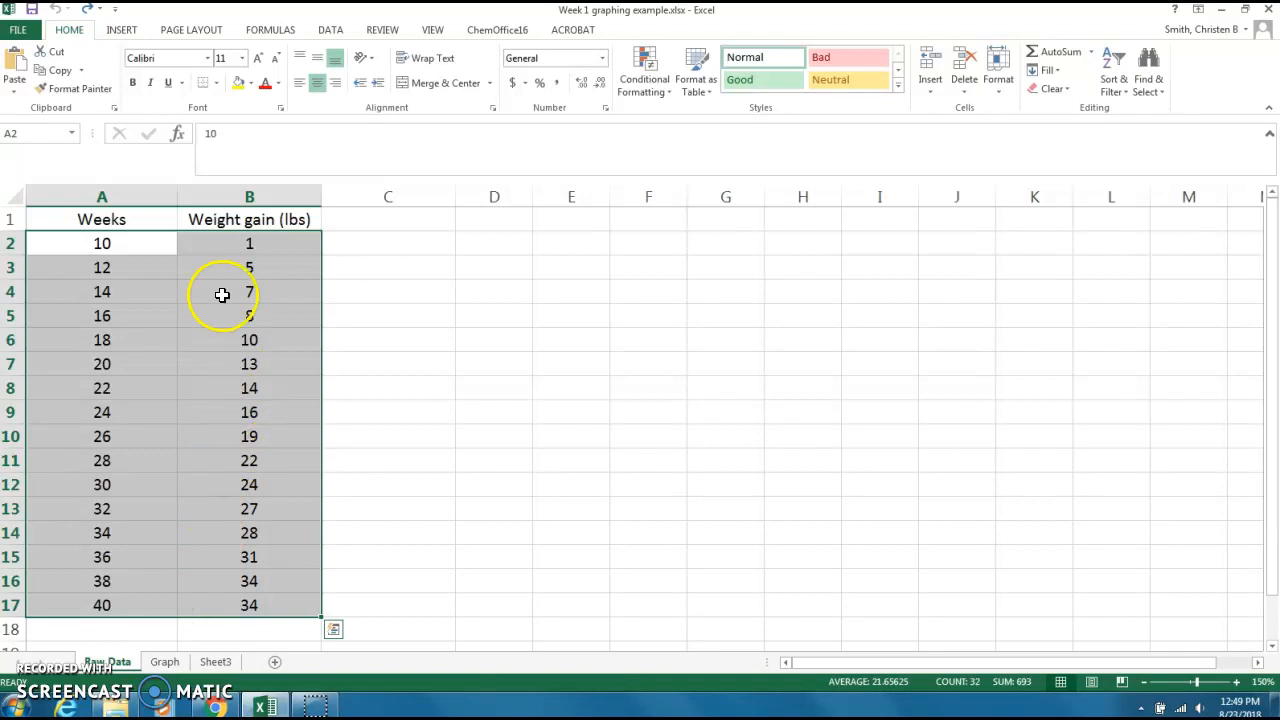
{"action": "left_click", "coordinate": [122, 32]}
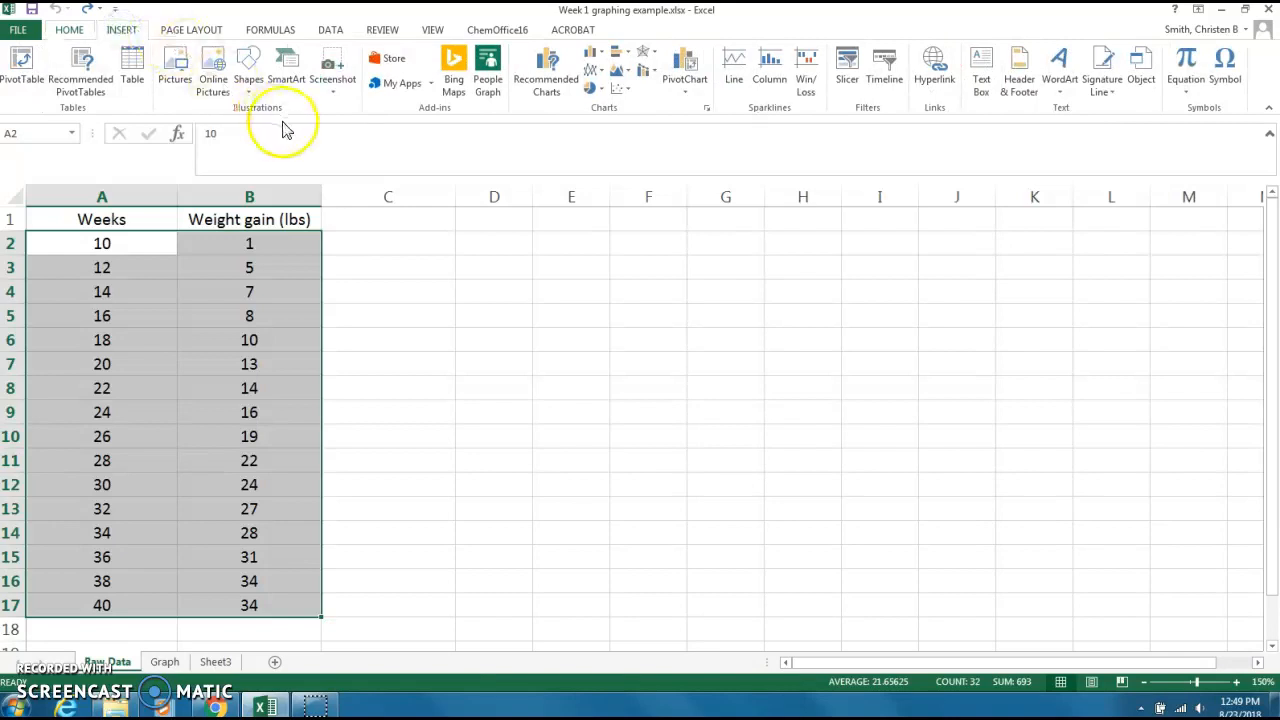
{"action": "left_click", "coordinate": [630, 94]}
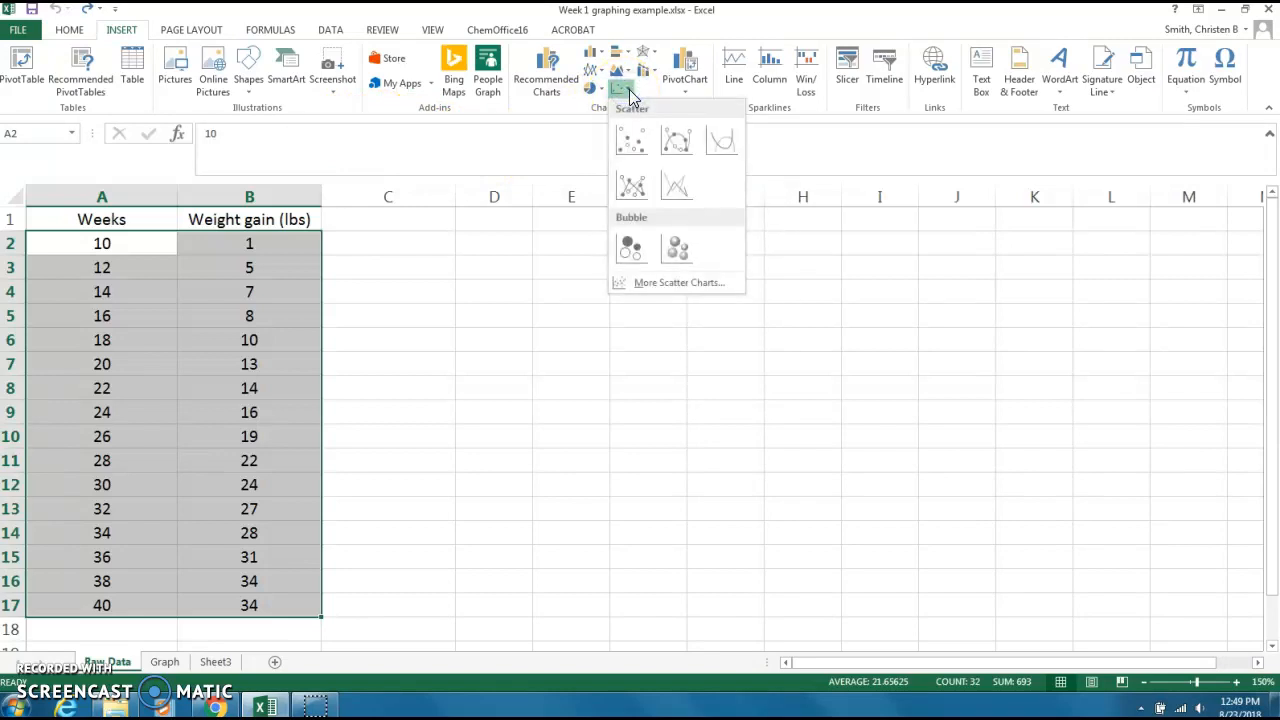
{"action": "right_click", "coordinate": [644, 146]}
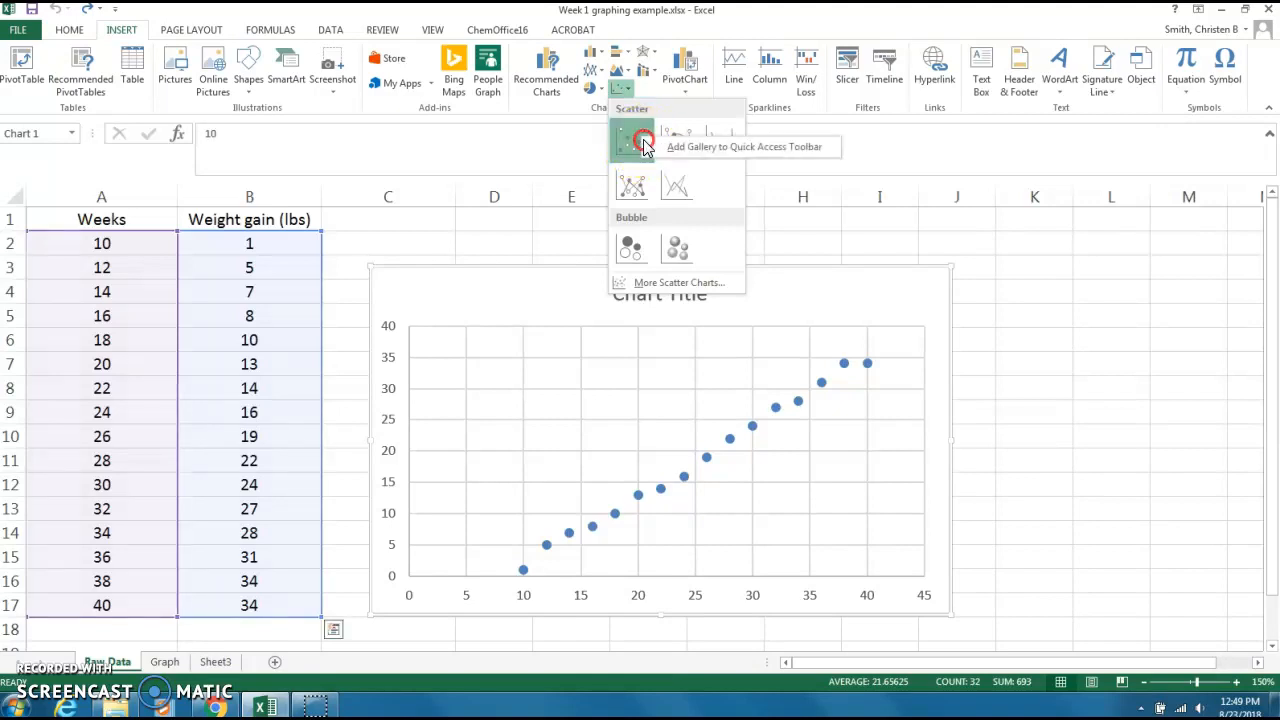
{"action": "left_click", "coordinate": [662, 146]}
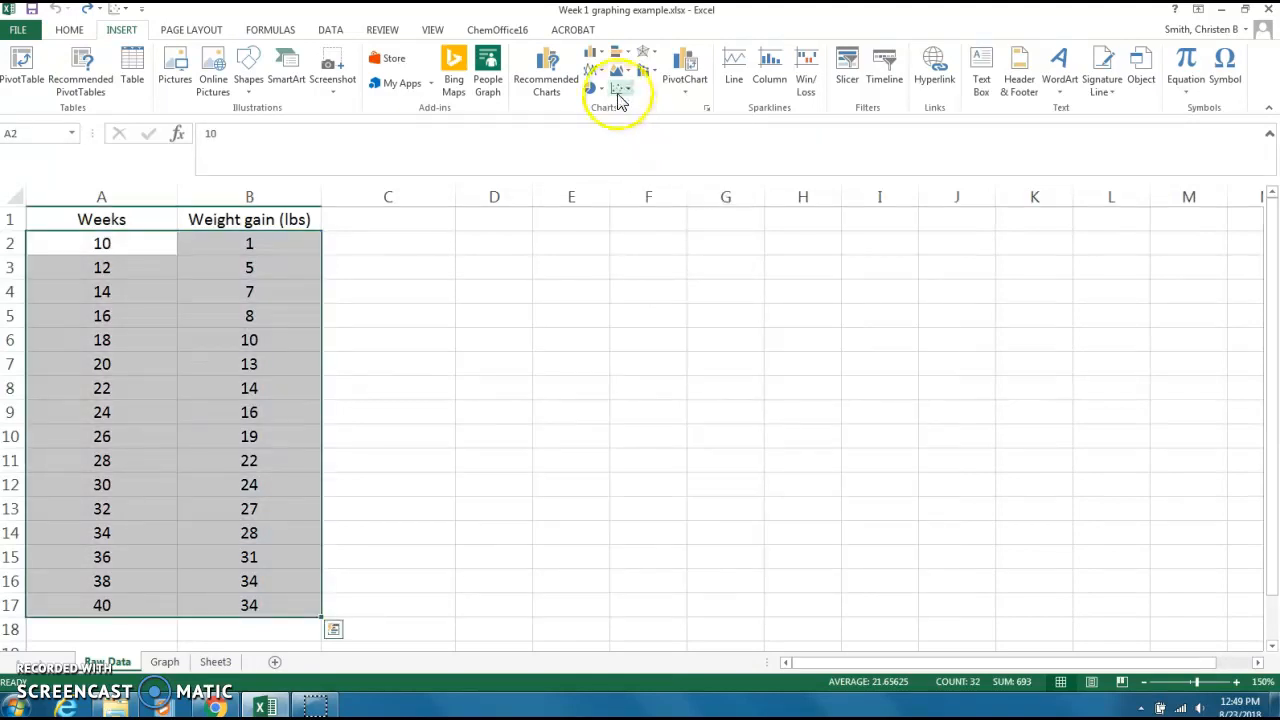
{"action": "left_click", "coordinate": [618, 97]}
{"action": "left_click", "coordinate": [618, 147]}
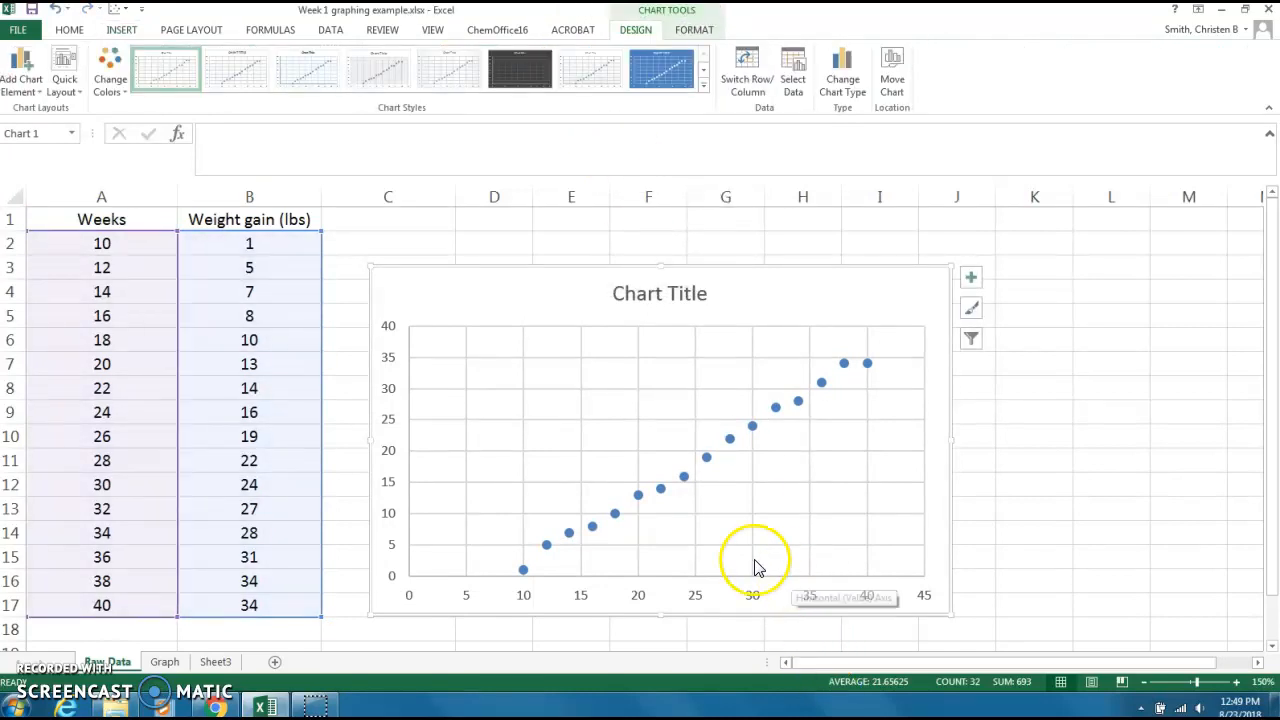
Replace the chart title with "Weight gain versus weeks pregnant".
{"action": "mouse_move", "coordinate": [528, 572]}
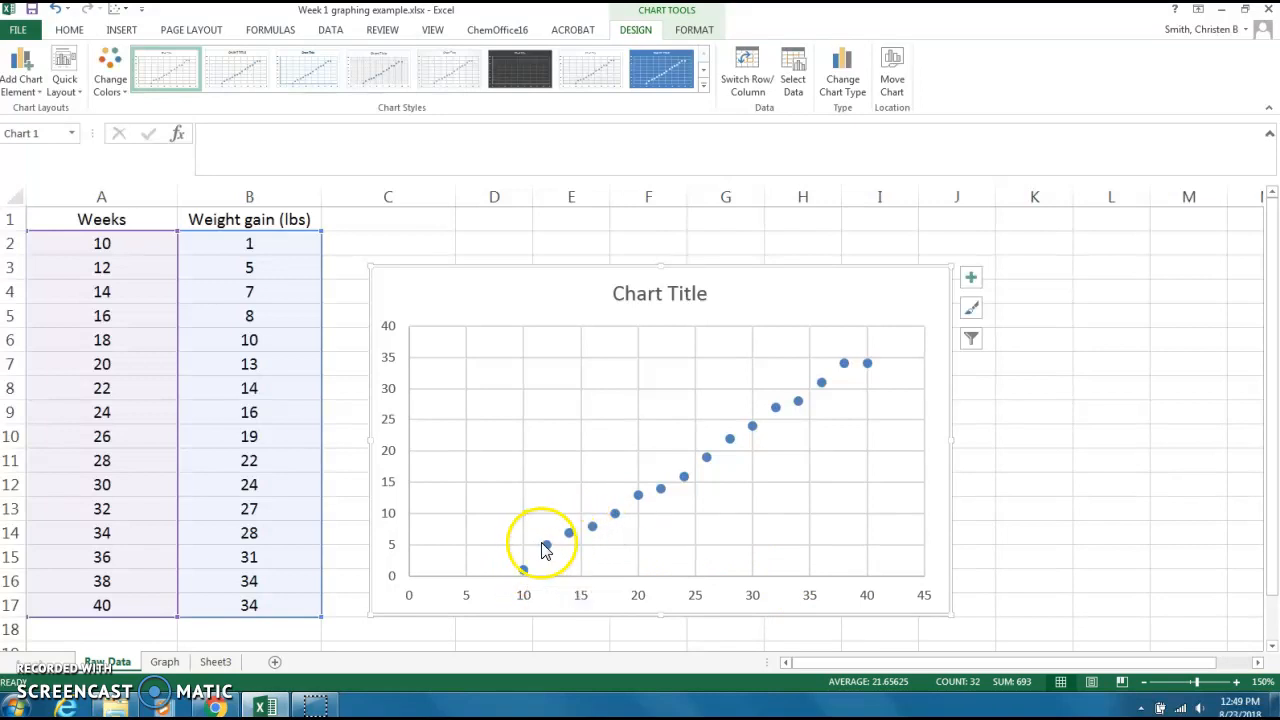
{"action": "left_click", "coordinate": [650, 519]}
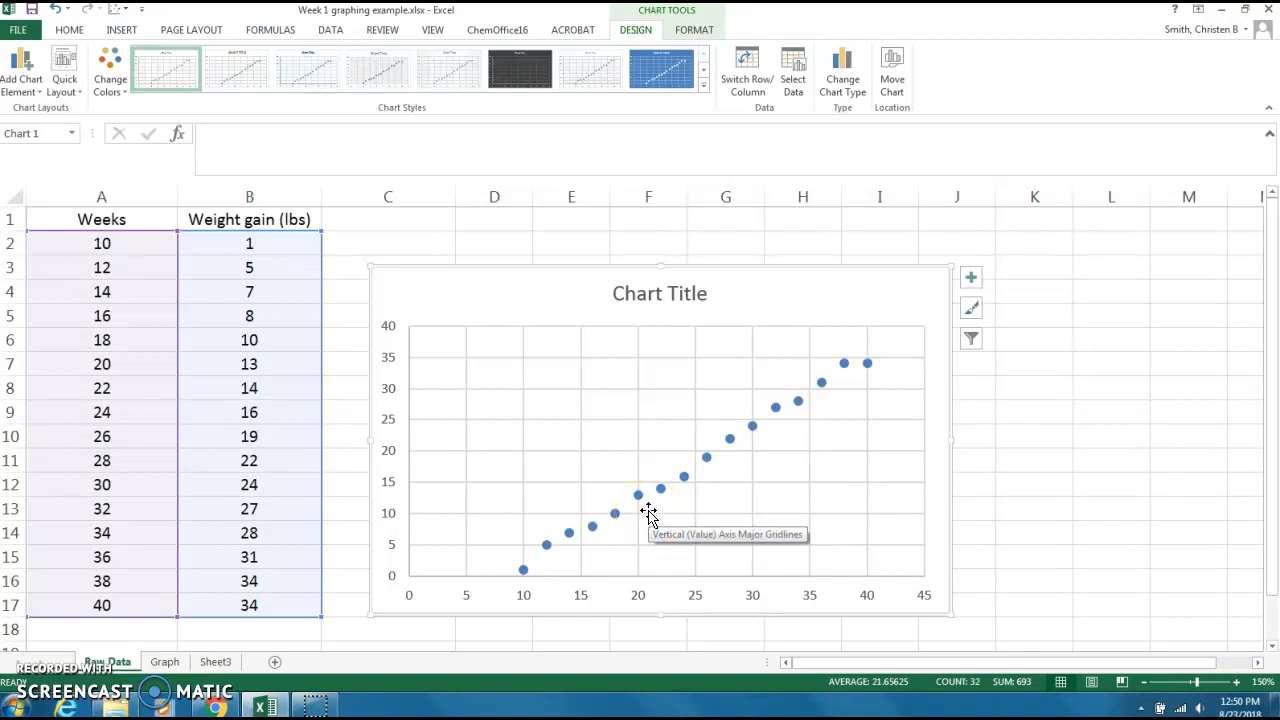
{"action": "left_click", "coordinate": [653, 278]}
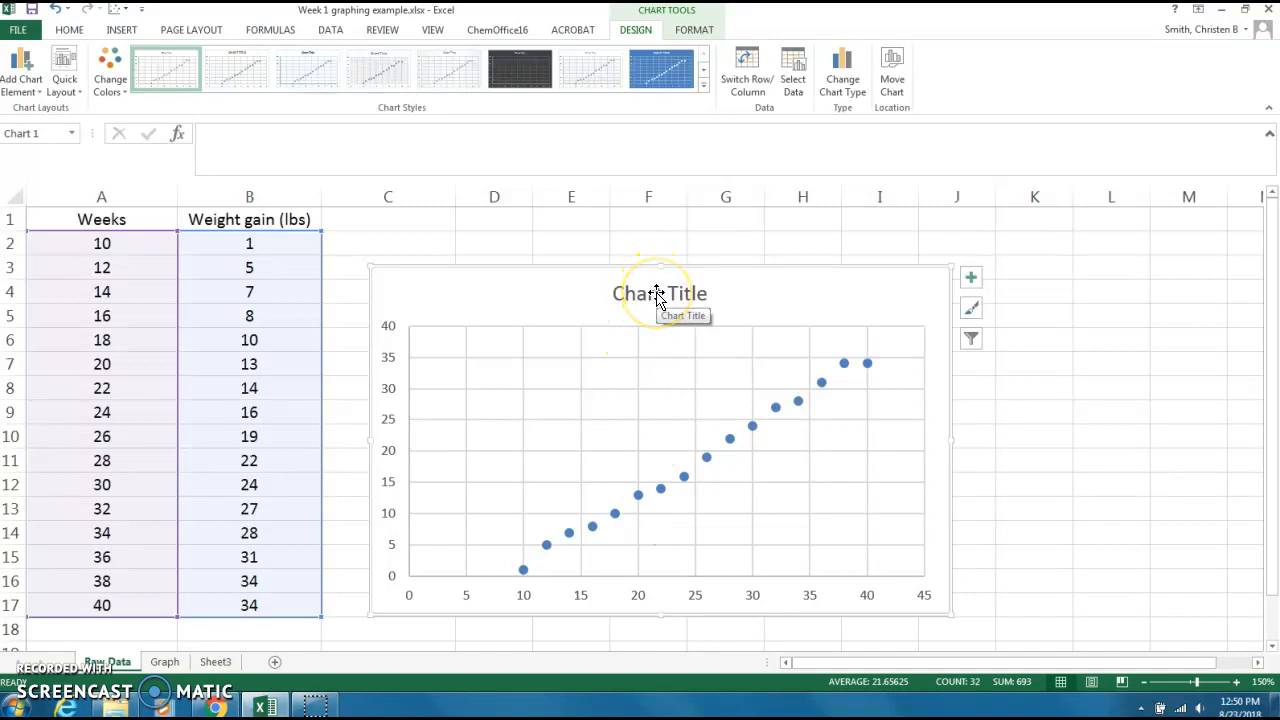
{"action": "left_click", "coordinate": [663, 297]}
{"action": "left_click", "coordinate": [712, 290]}
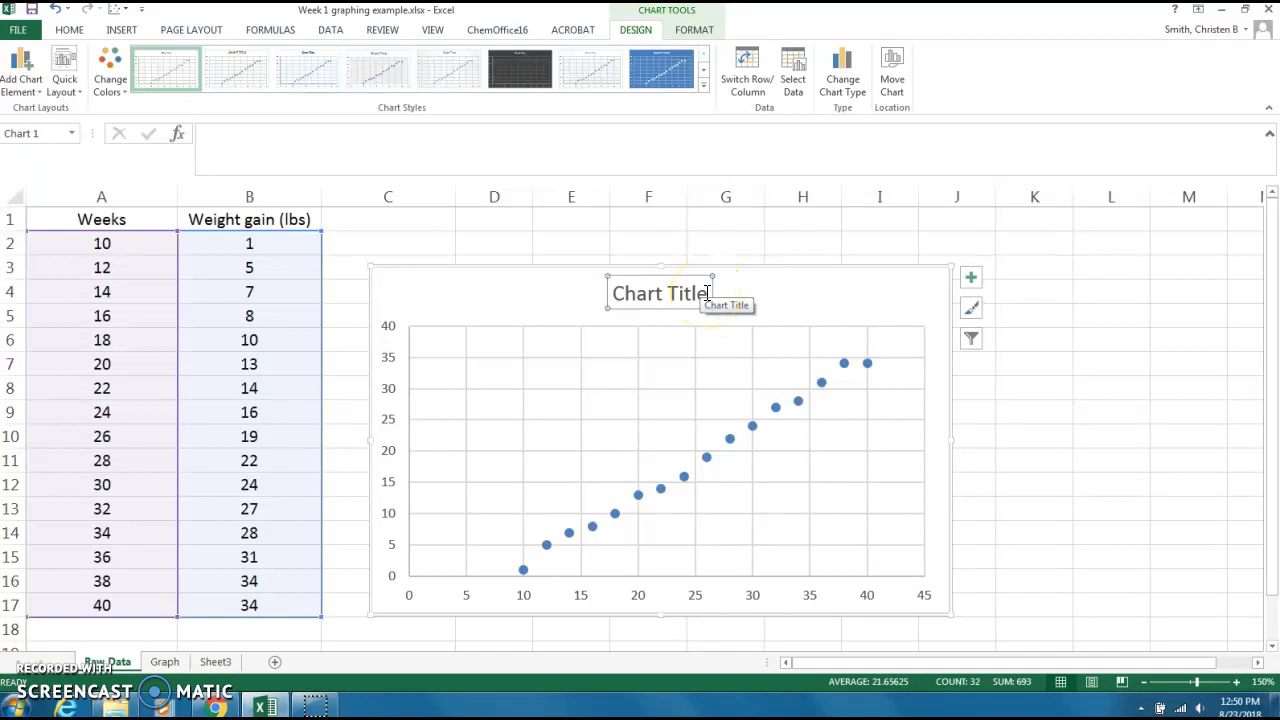
{"action": "left_click_drag", "start_coordinate": [707, 293], "coordinate": [618, 290]}
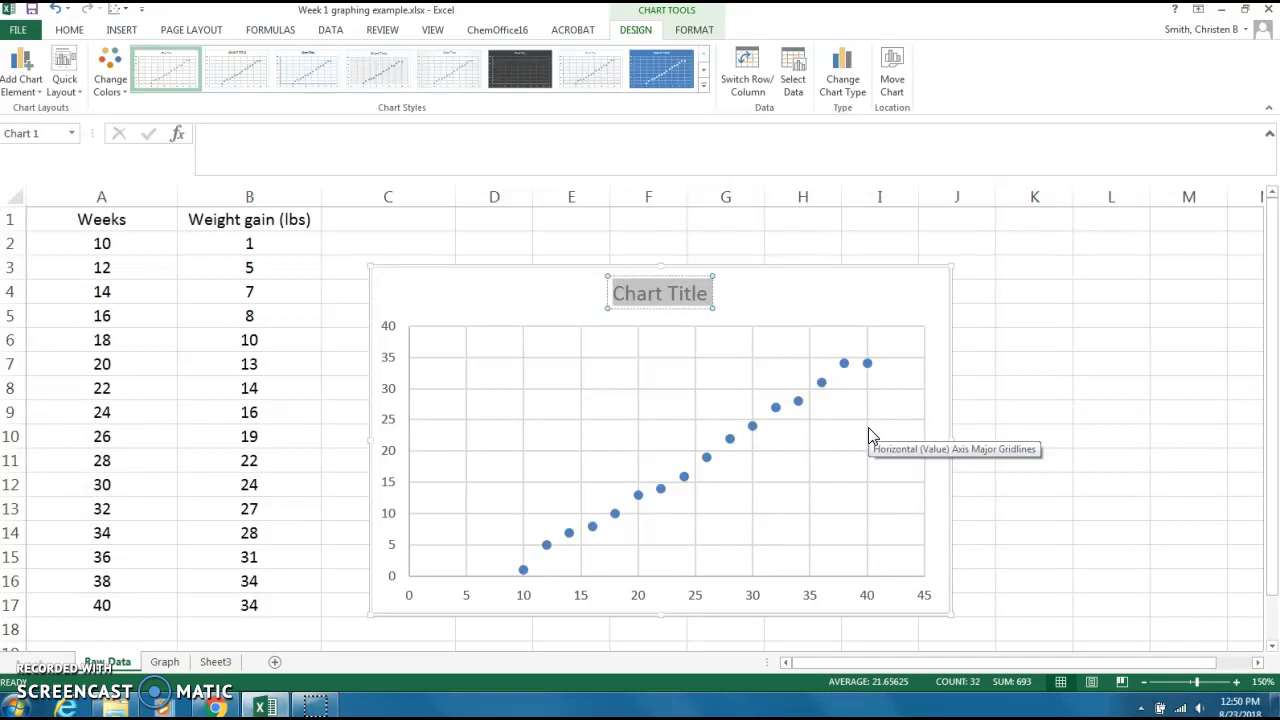
{"action": "type", "text": "Weight"}
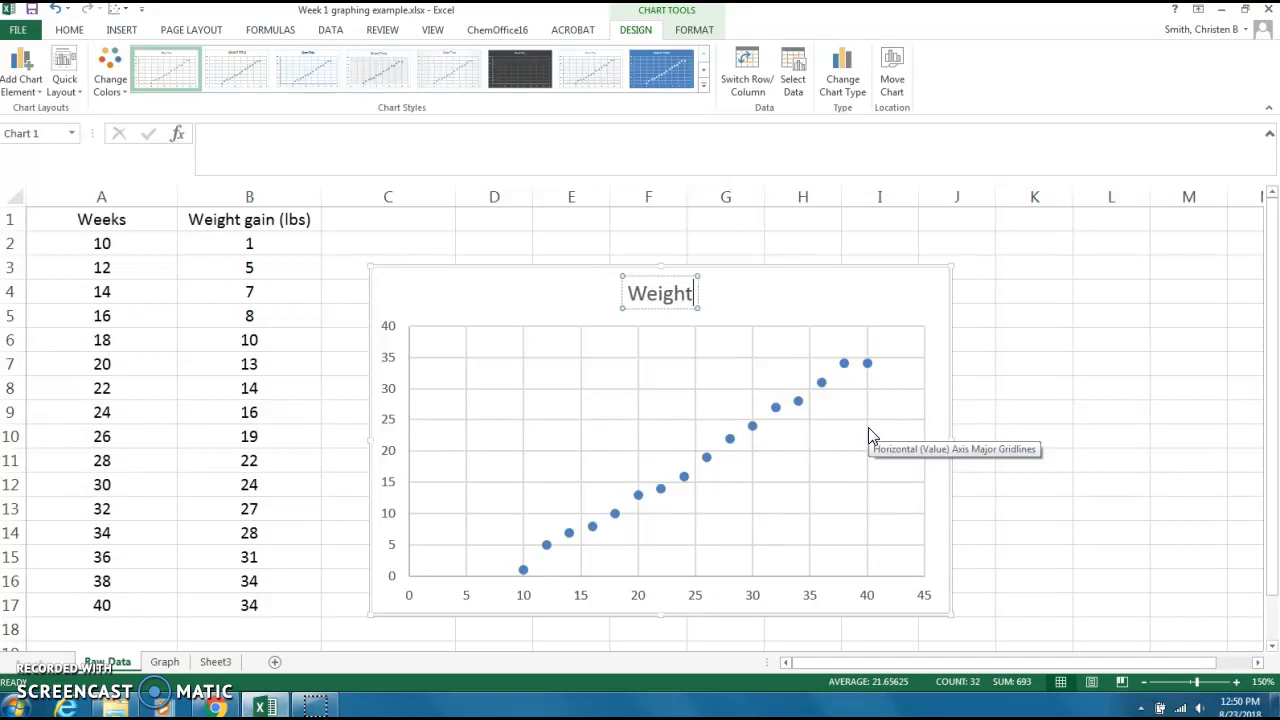
{"action": "type", "text": " gain"}
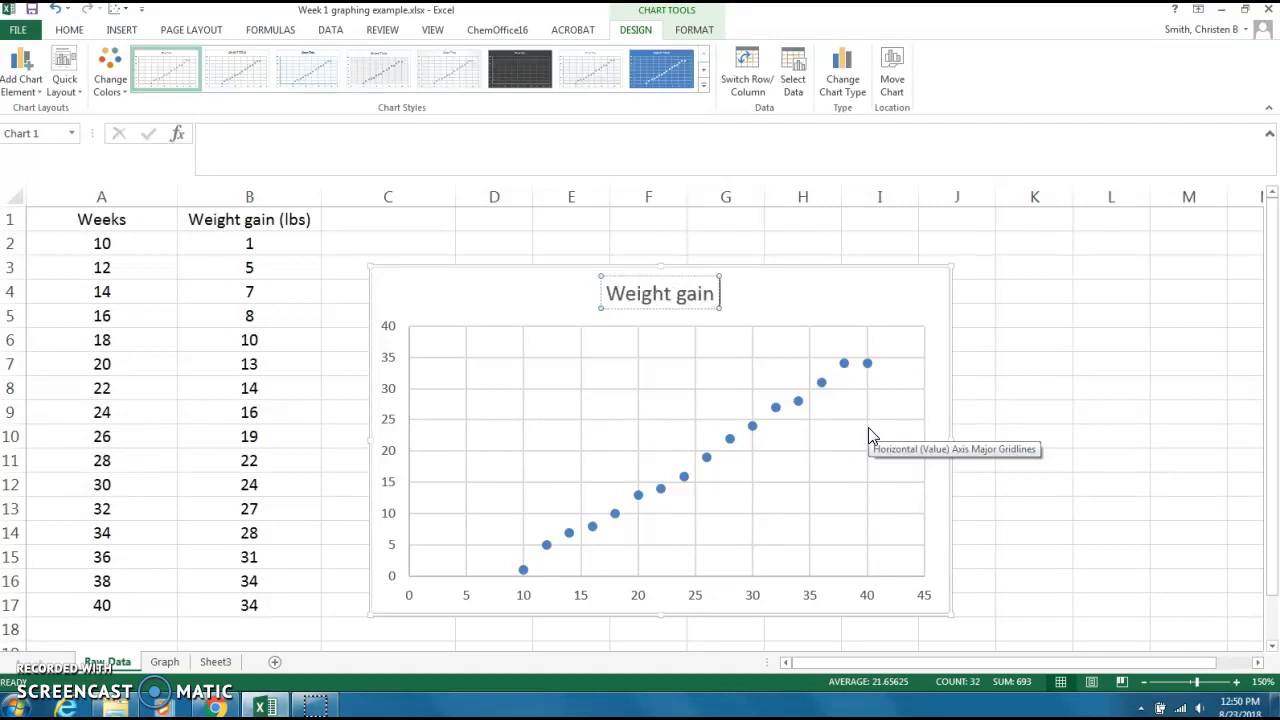
{"action": "type", "text": " versus "}
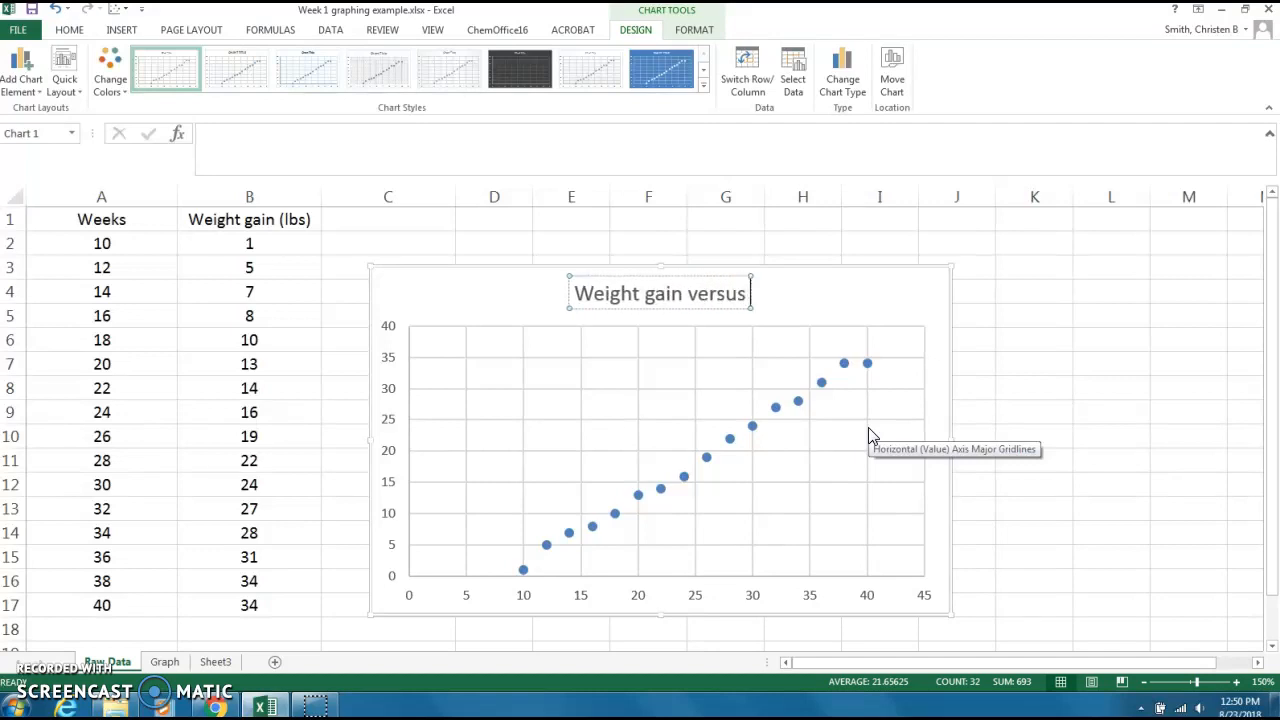
{"action": "type", "text": "weeks"}
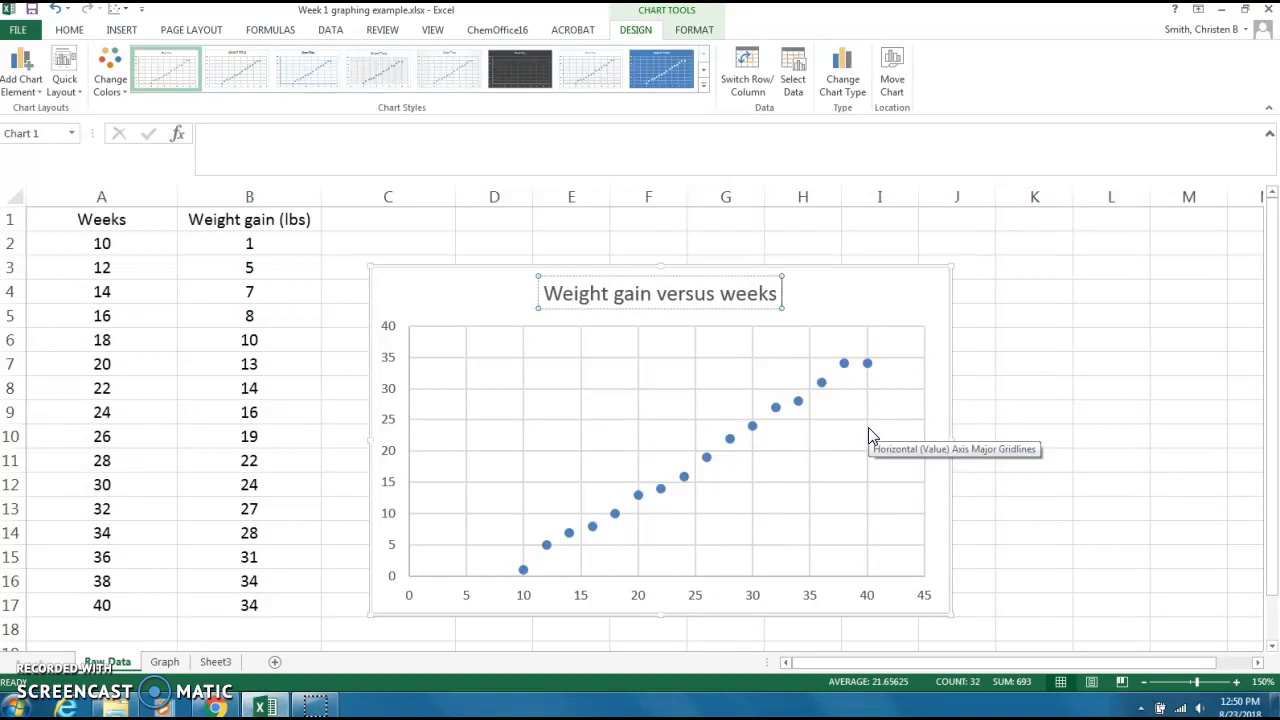
{"action": "type", "text": " pregnant"}
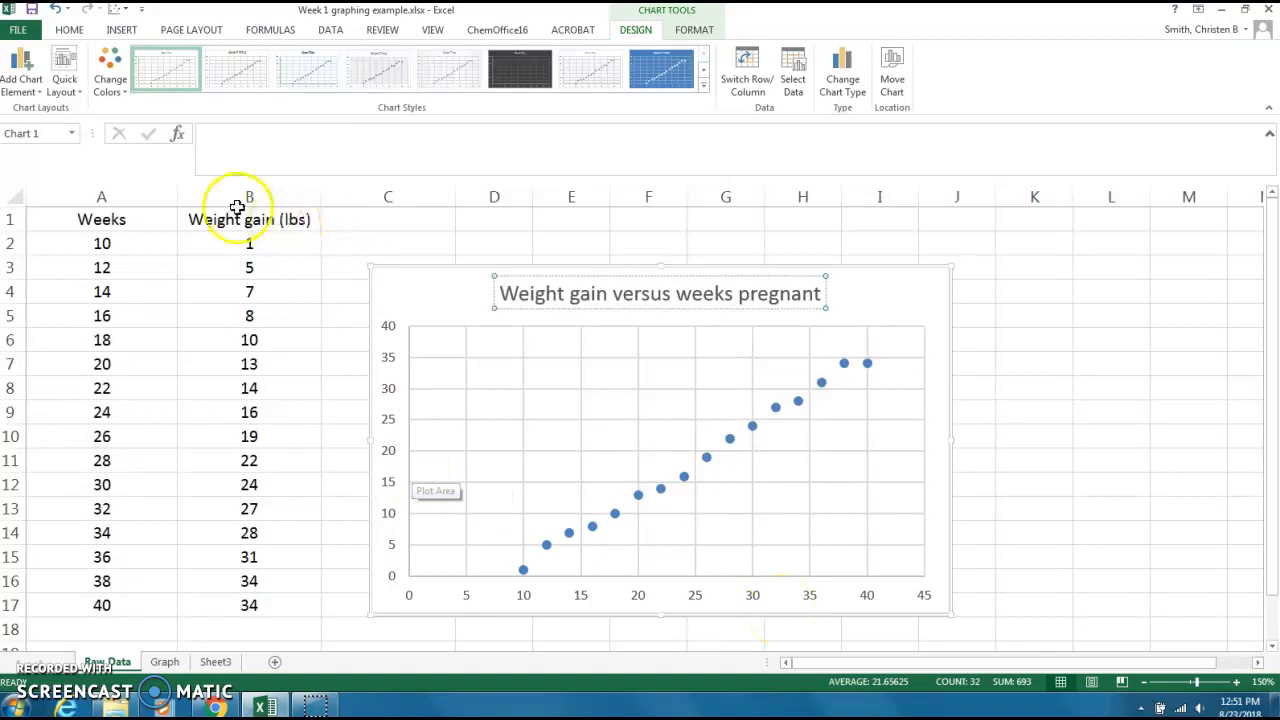
Add primary horizontal and primary vertical axis titles to the scatter chart.
{"action": "left_click", "coordinate": [16, 82]}
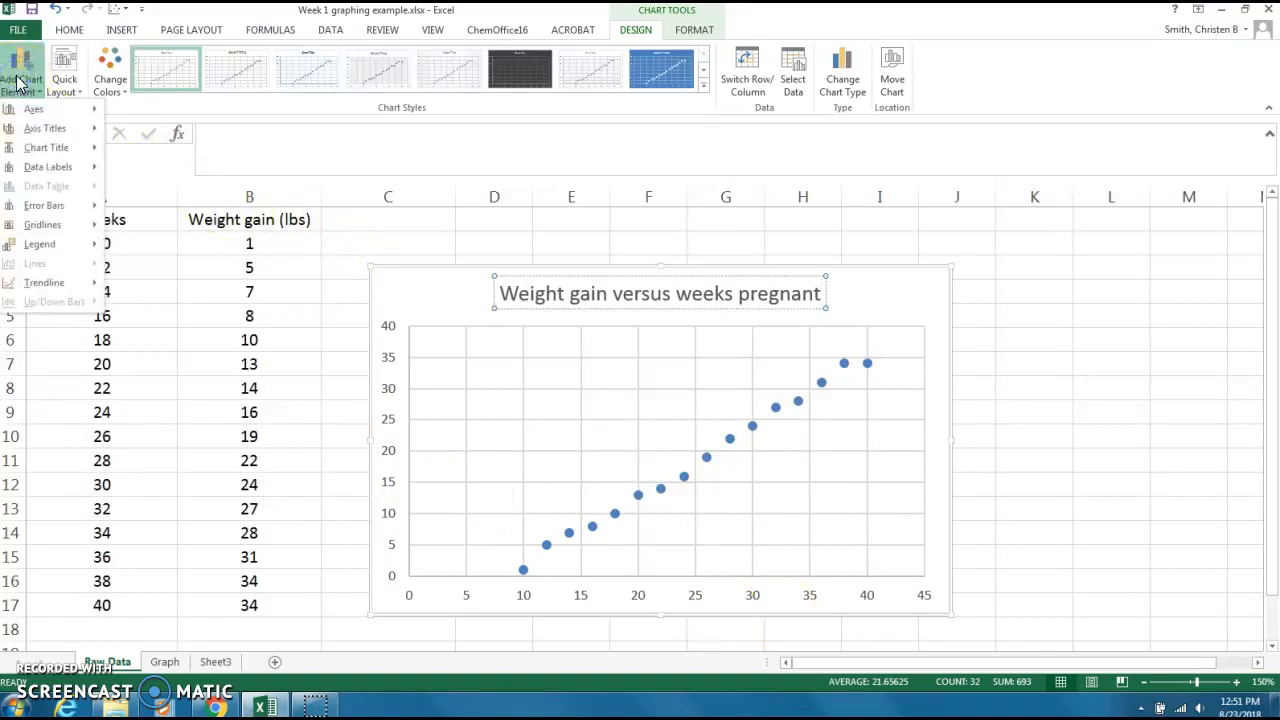
{"action": "mouse_move", "coordinate": [20, 130]}
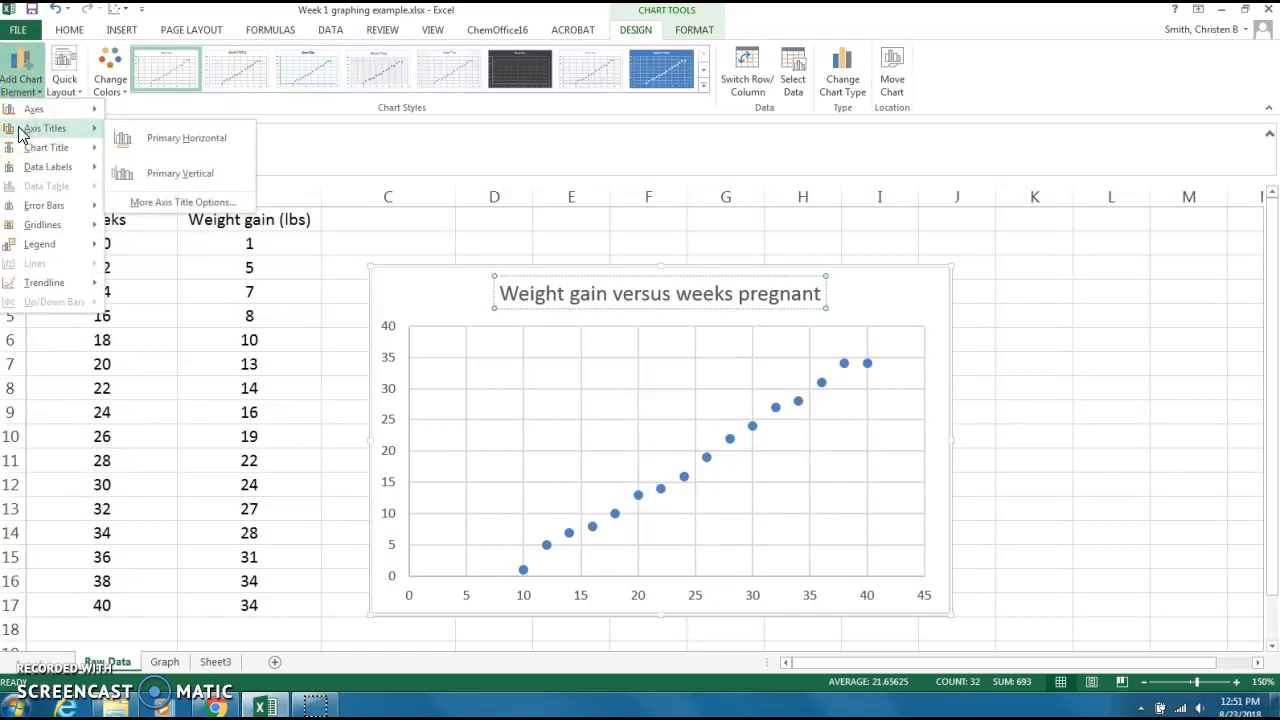
{"action": "left_click", "coordinate": [141, 141]}
{"action": "left_click", "coordinate": [40, 95]}
{"action": "mouse_move", "coordinate": [45, 128]}
{"action": "left_click", "coordinate": [158, 176]}
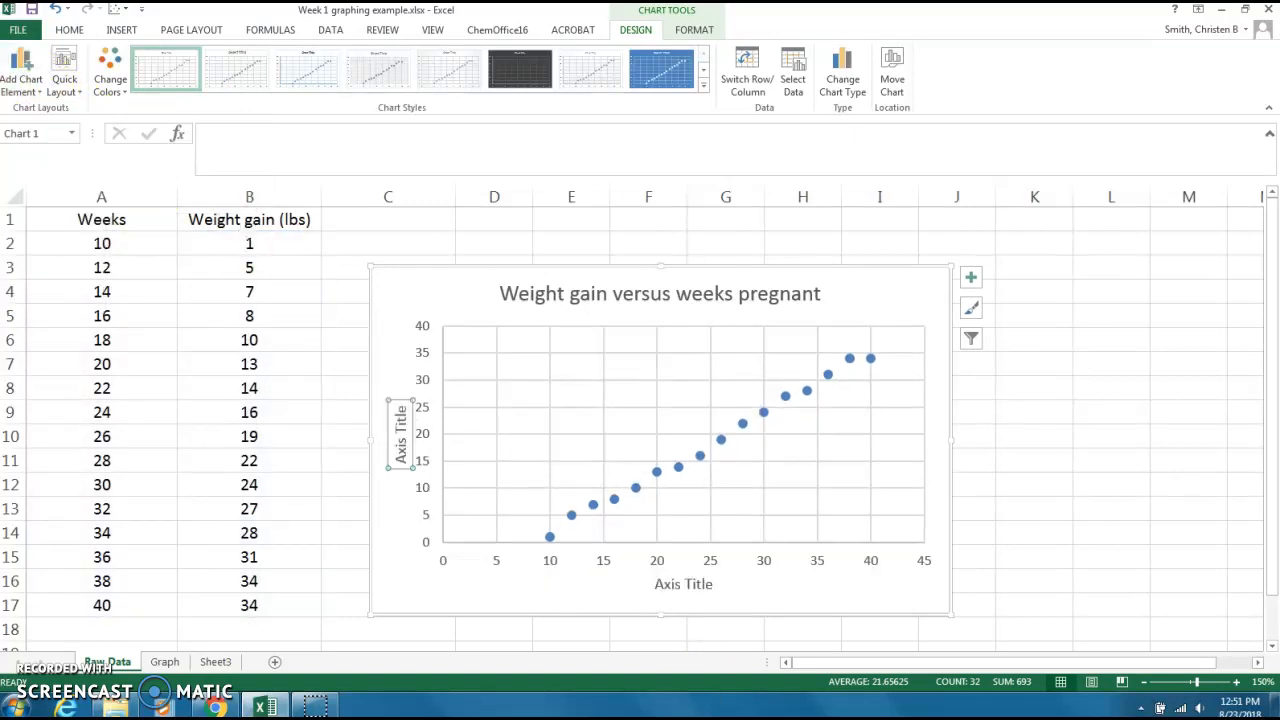
Change the horizontal axis title to "Weeks Pregnant".
{"action": "left_click", "coordinate": [688, 588]}
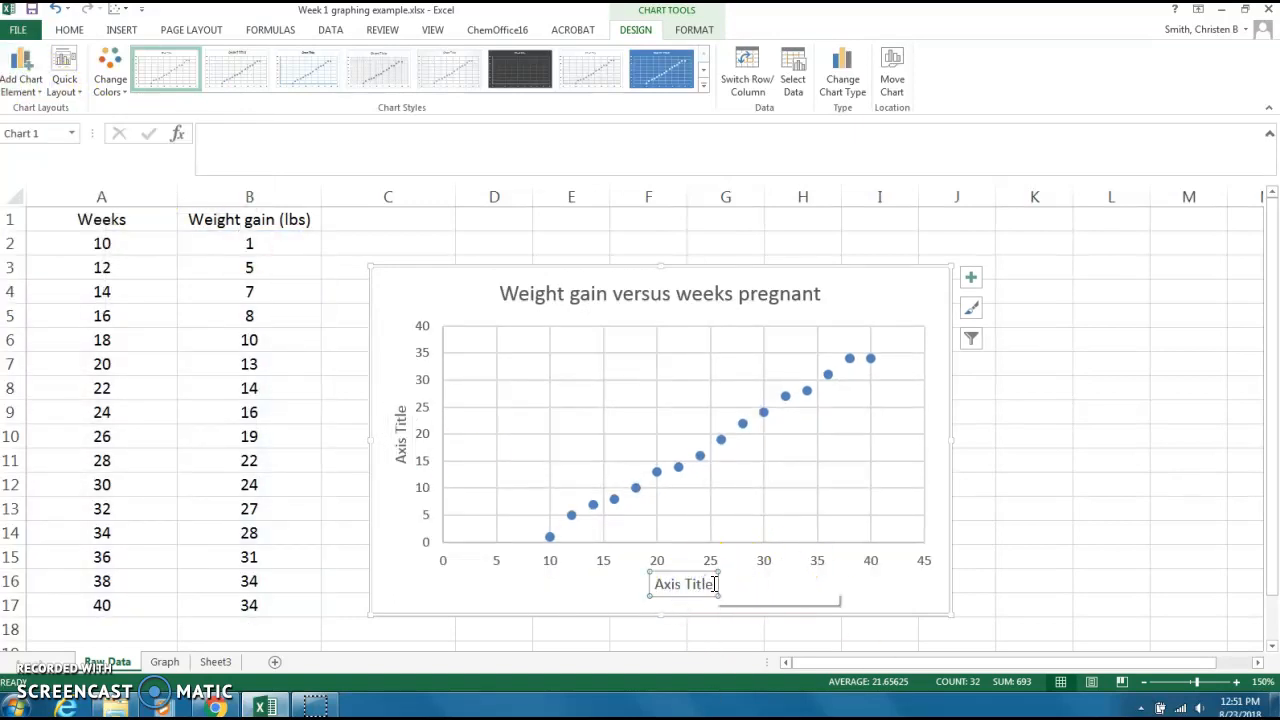
{"action": "left_click_drag", "start_coordinate": [714, 584], "coordinate": [657, 584]}
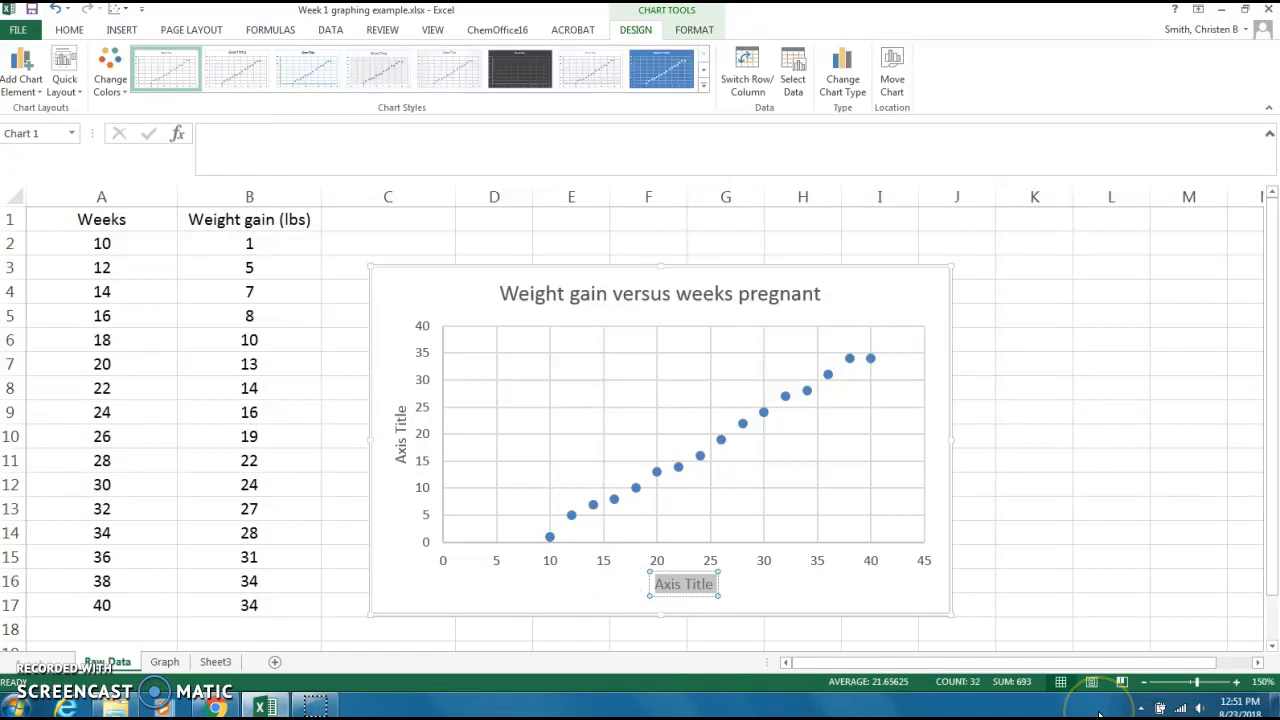
{"action": "type", "text": "Weeks Pregnant"}
Change the vertical axis title to "Weight gain (lb)".
{"action": "left_click", "coordinate": [399, 415]}
{"action": "left_click_drag", "start_coordinate": [399, 412], "coordinate": [398, 462]}
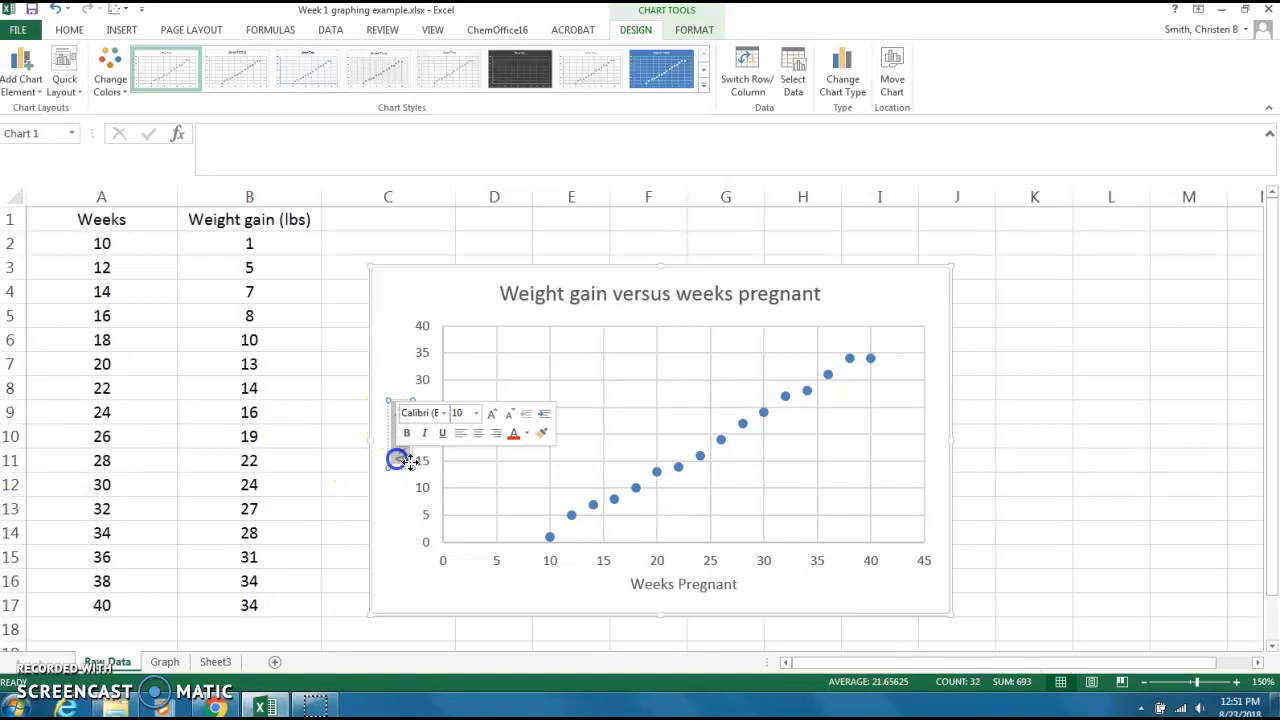
{"action": "type", "text": "Weight gain"}
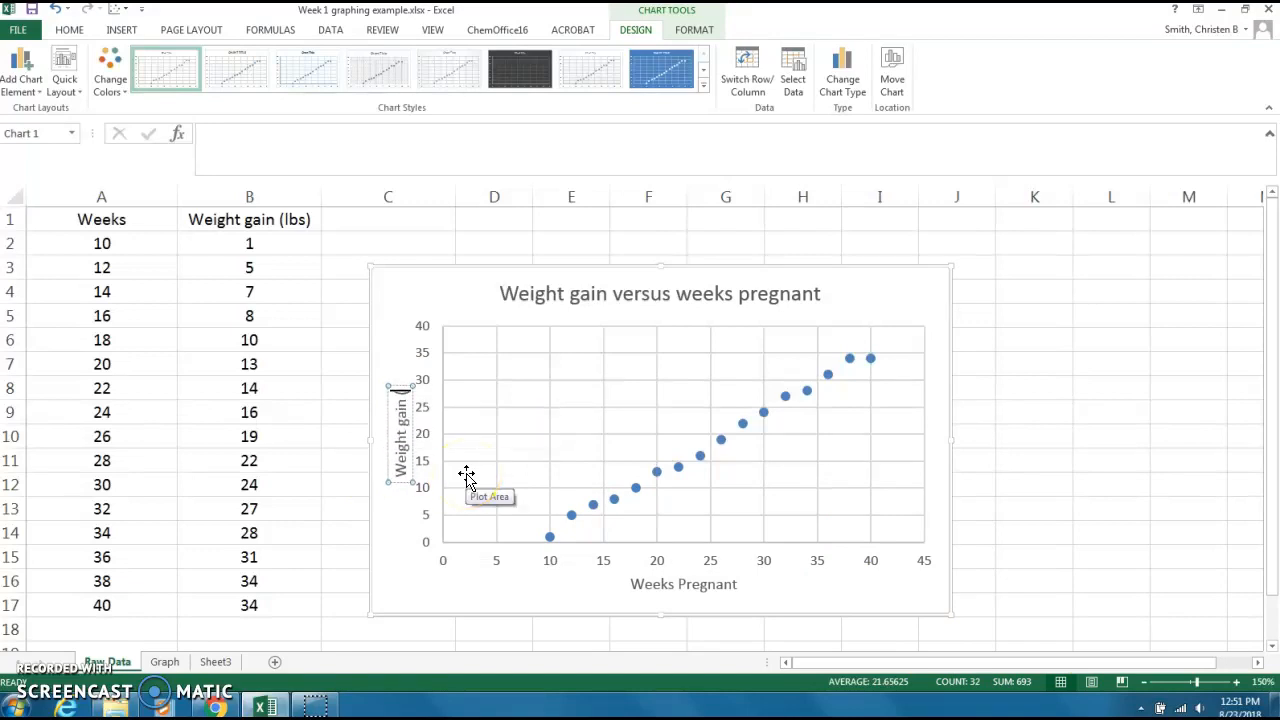
{"action": "type", "text": " (lbs)"}
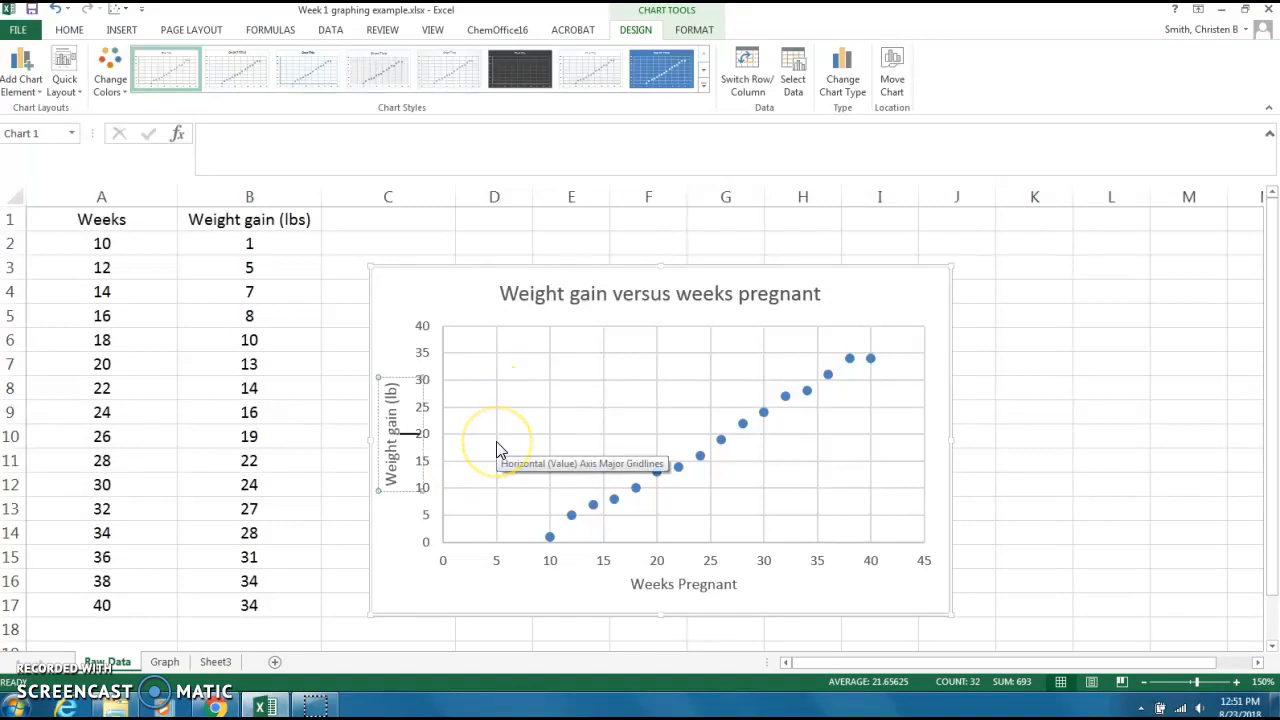
{"action": "left_click", "coordinate": [502, 591]}
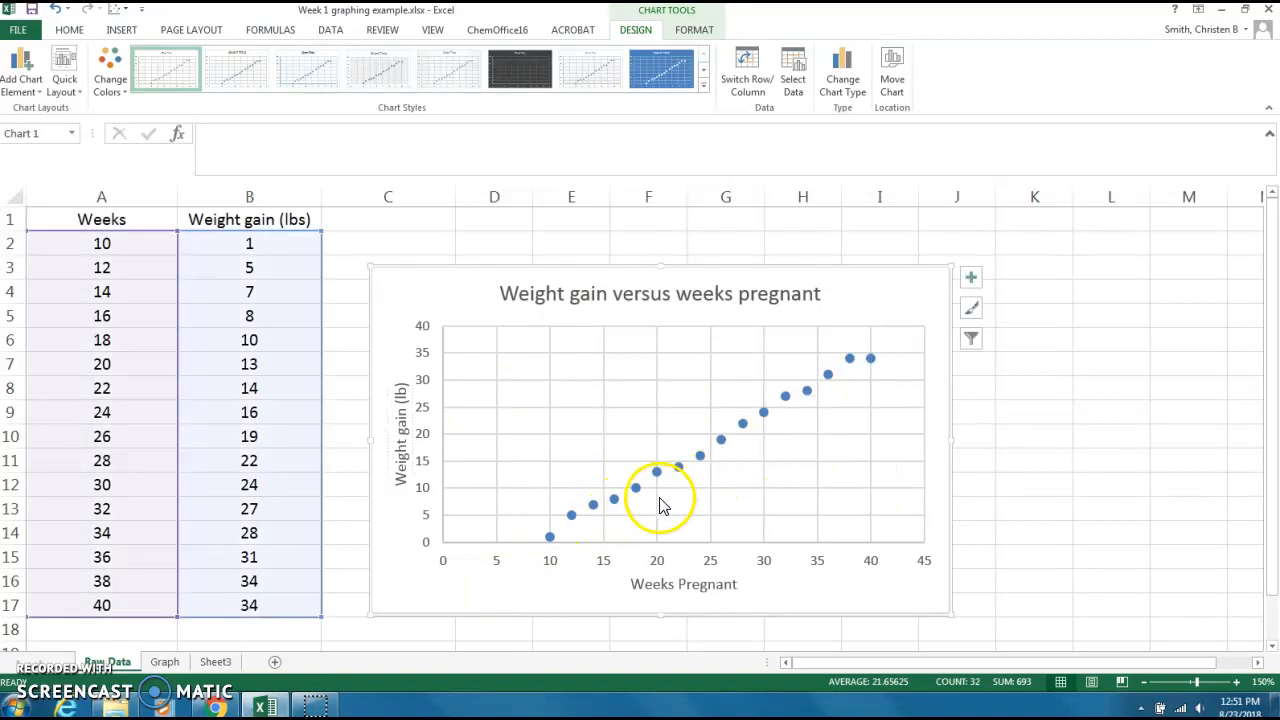
Add a linear trendline to the weight gain data series.
{"action": "mouse_move", "coordinate": [578, 522]}
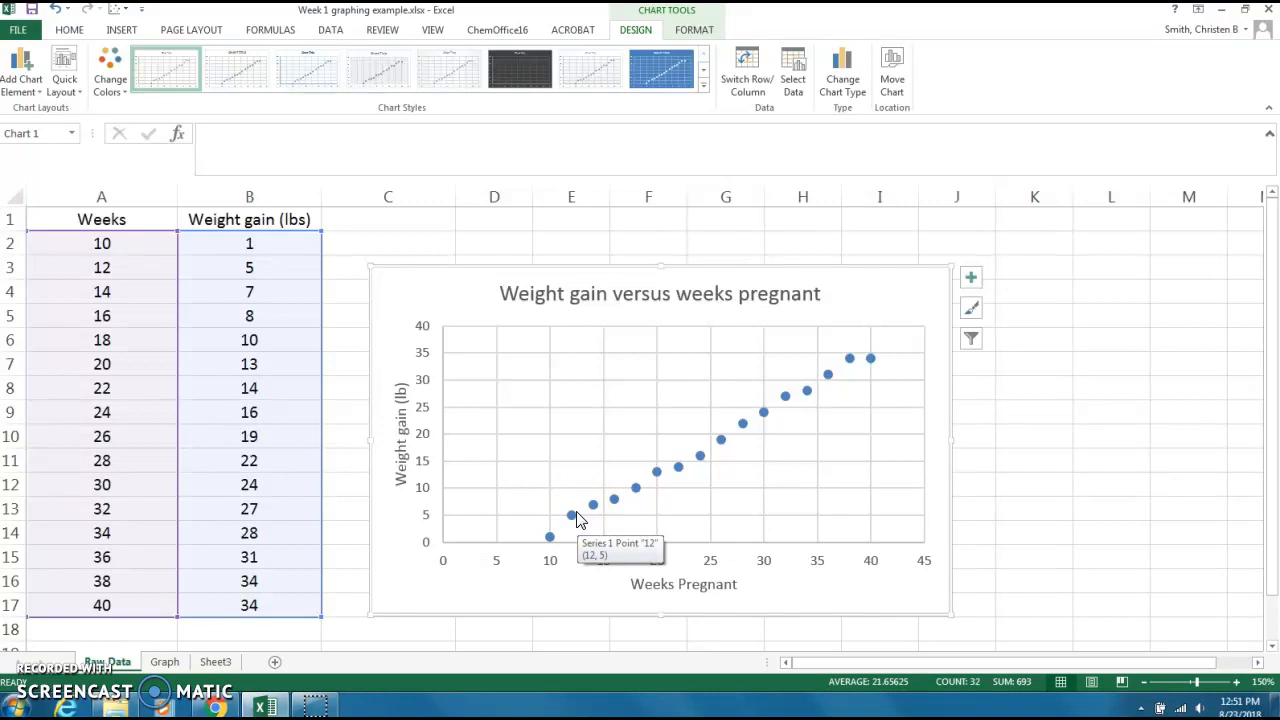
{"action": "left_click", "coordinate": [593, 507]}
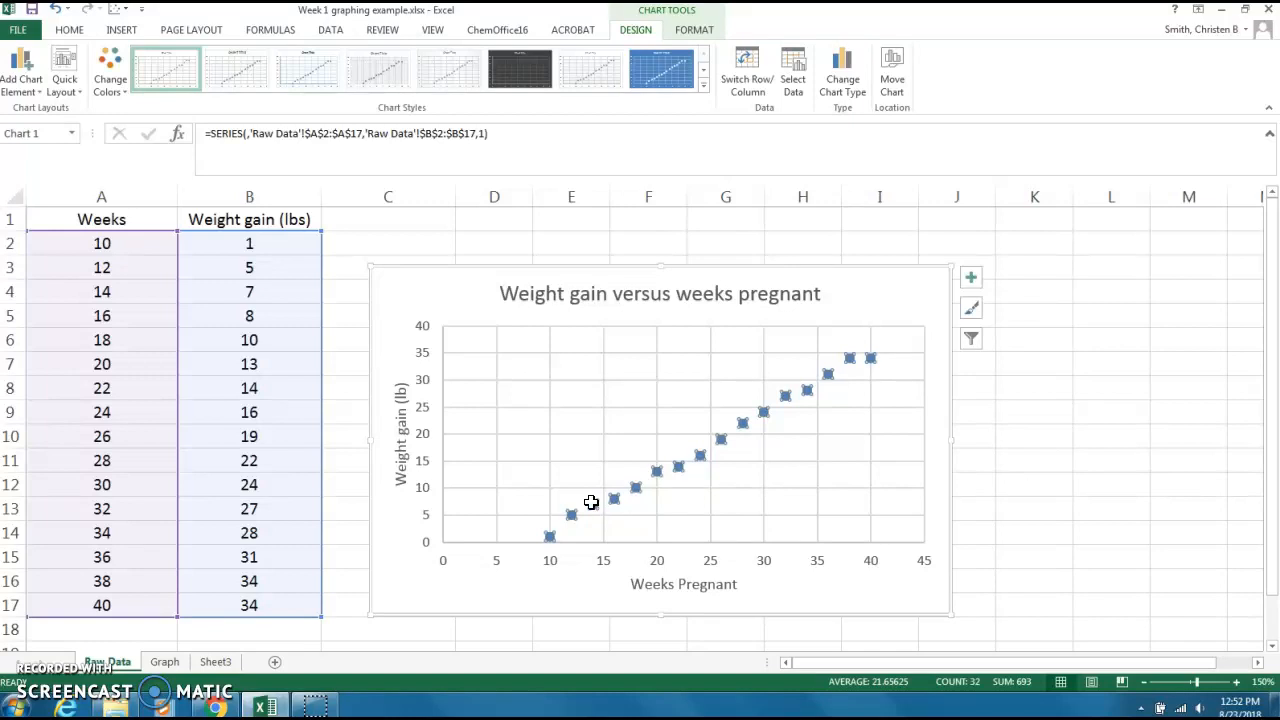
{"action": "right_click", "coordinate": [593, 510]}
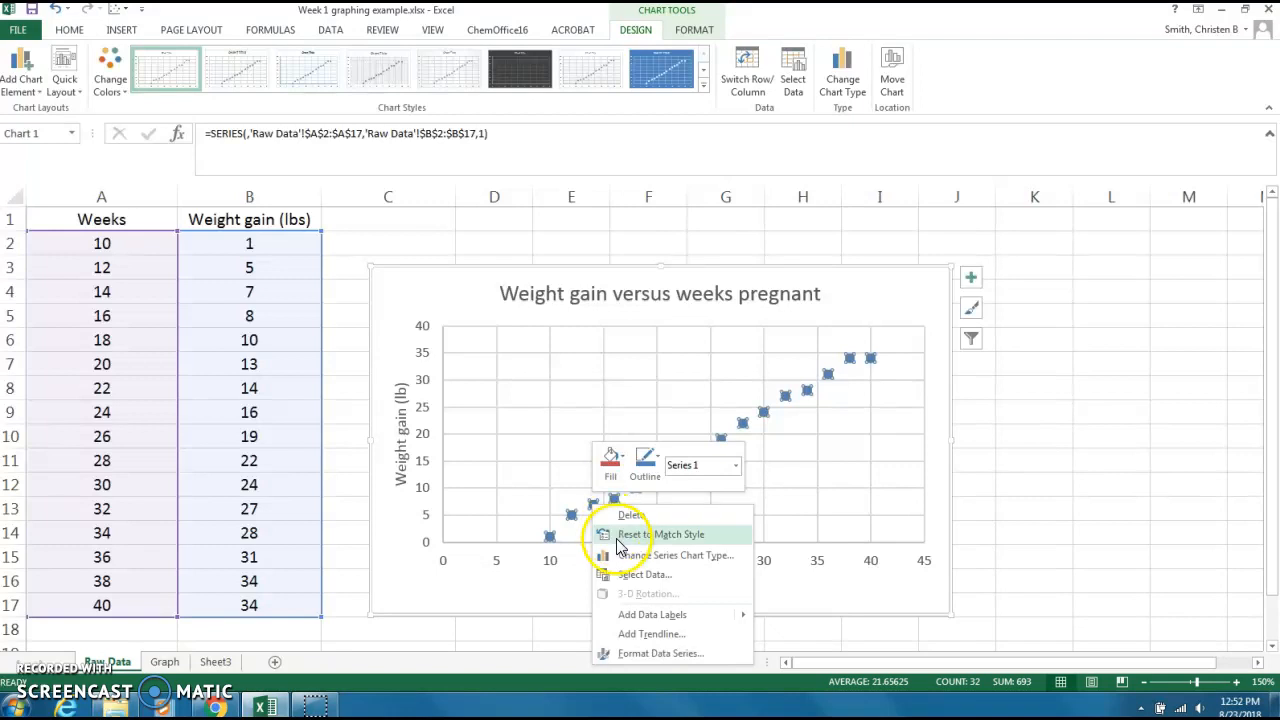
{"action": "left_click", "coordinate": [630, 635]}
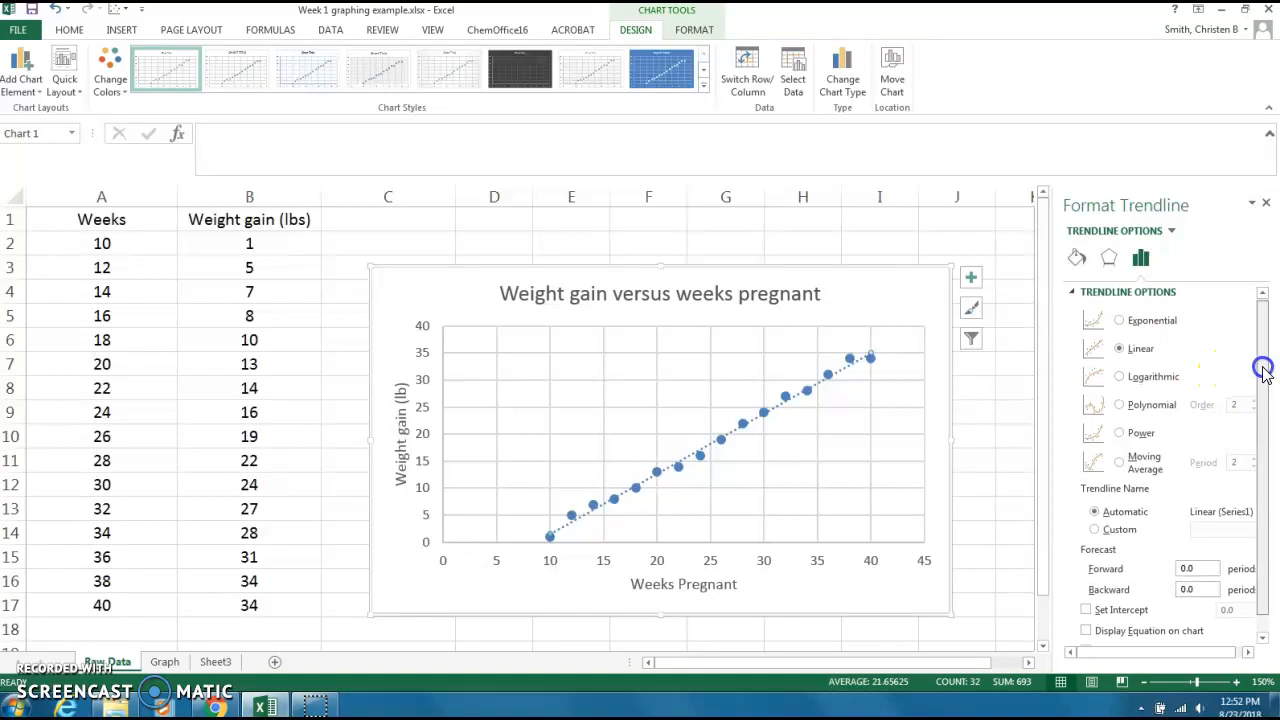
Display the trendline's equation and R-squared value on the chart, leaving the intercept unset.
{"action": "left_click_drag", "start_coordinate": [1260, 366], "coordinate": [1263, 398]}
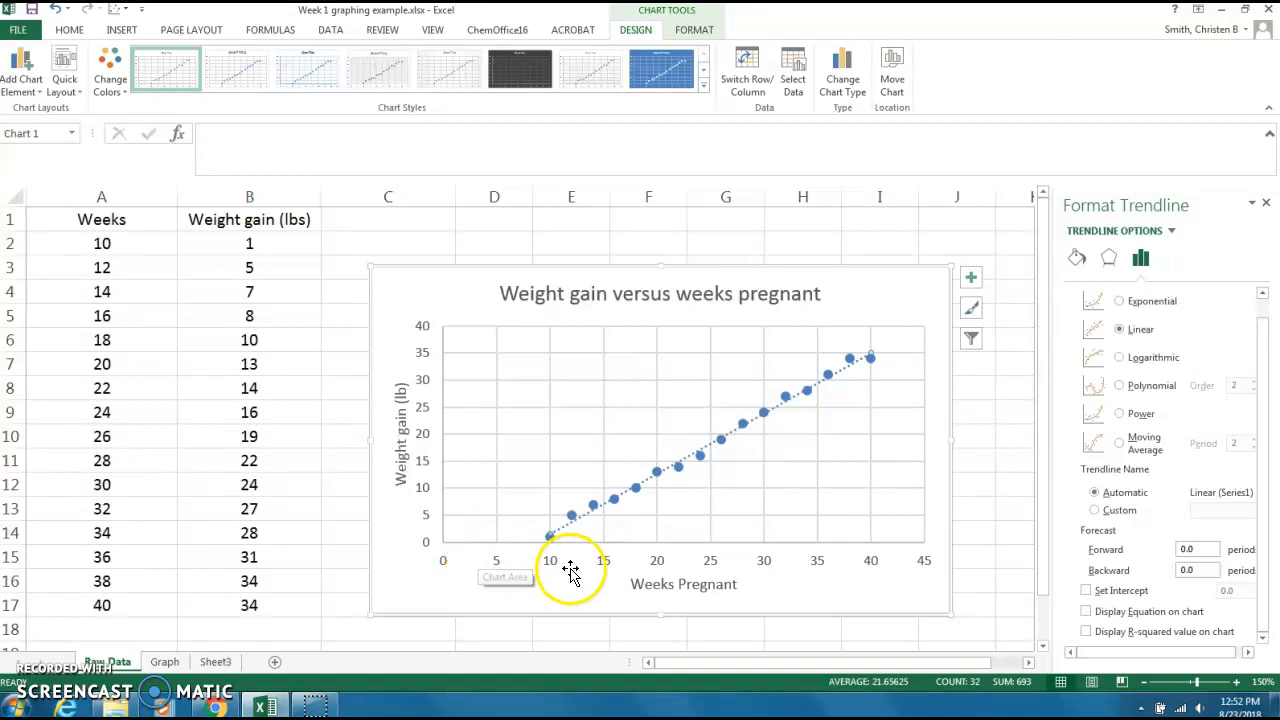
{"action": "mouse_move", "coordinate": [556, 548]}
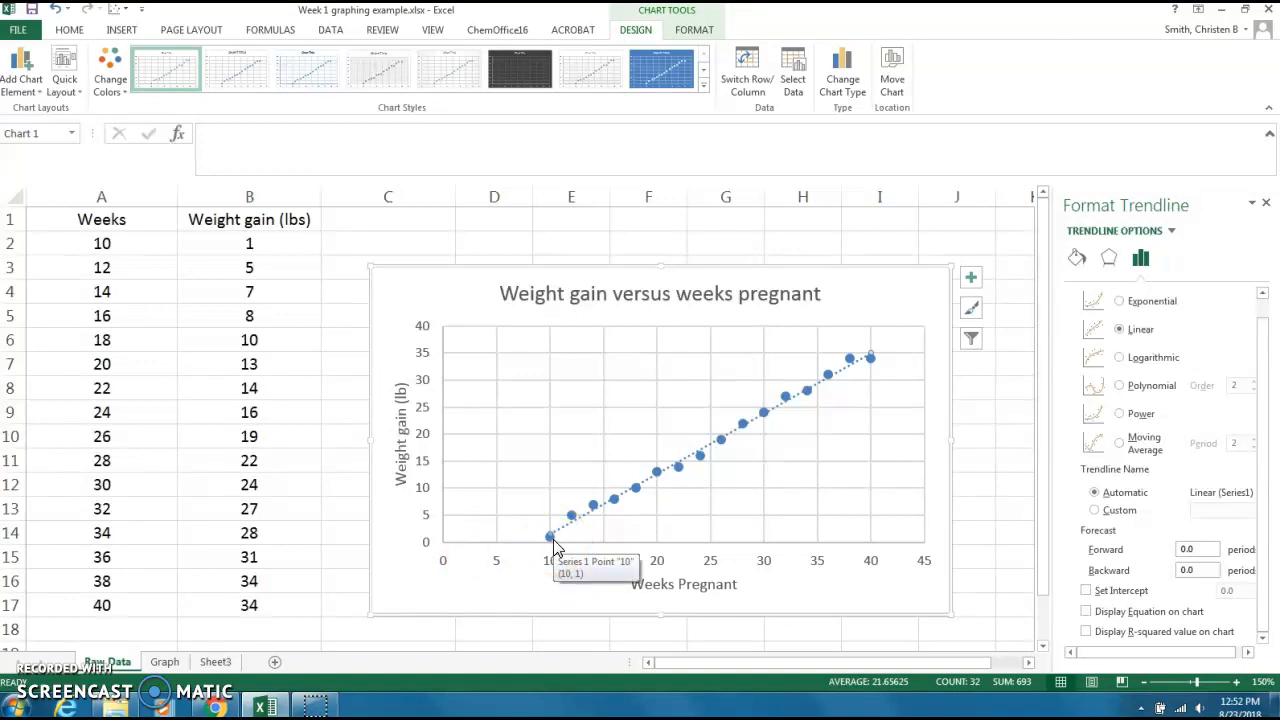
{"action": "left_click", "coordinate": [445, 548]}
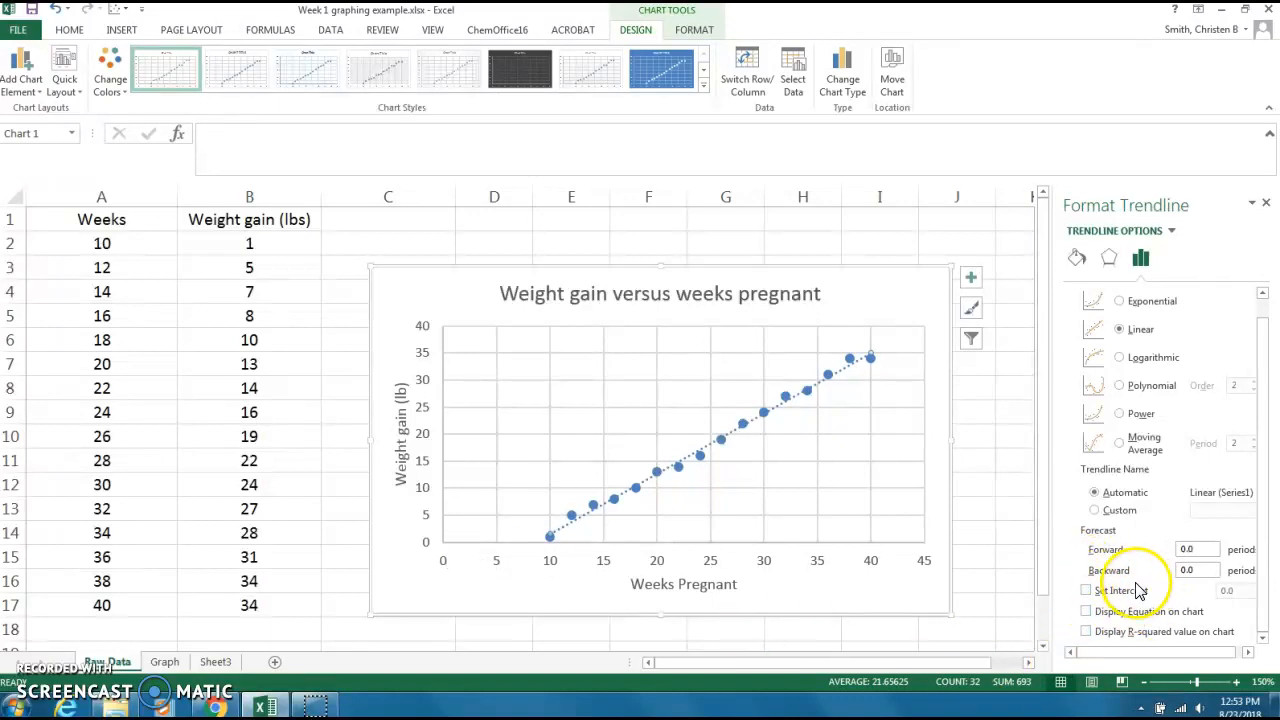
{"action": "left_click", "coordinate": [1087, 611]}
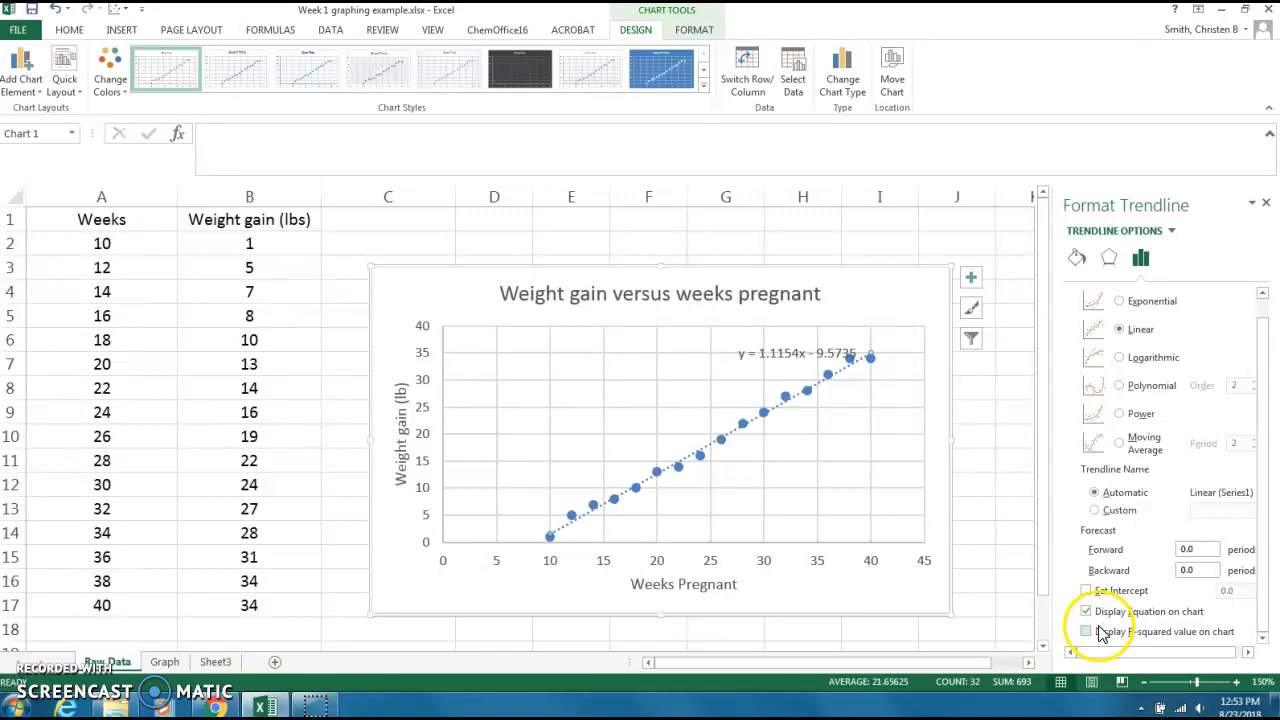
{"action": "left_click", "coordinate": [1087, 632]}
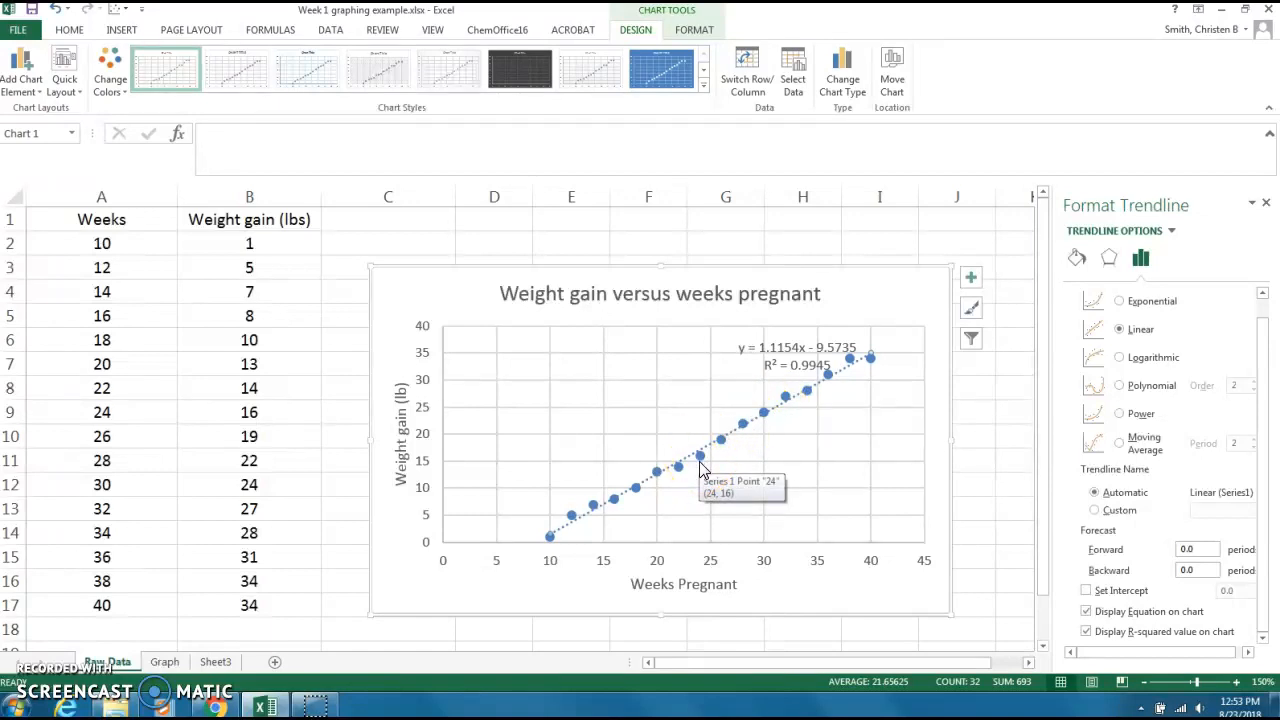
Close the trendline formatting options and move the equation and R-squared label into the empty area below the trendline.
{"action": "left_click", "coordinate": [1264, 206]}
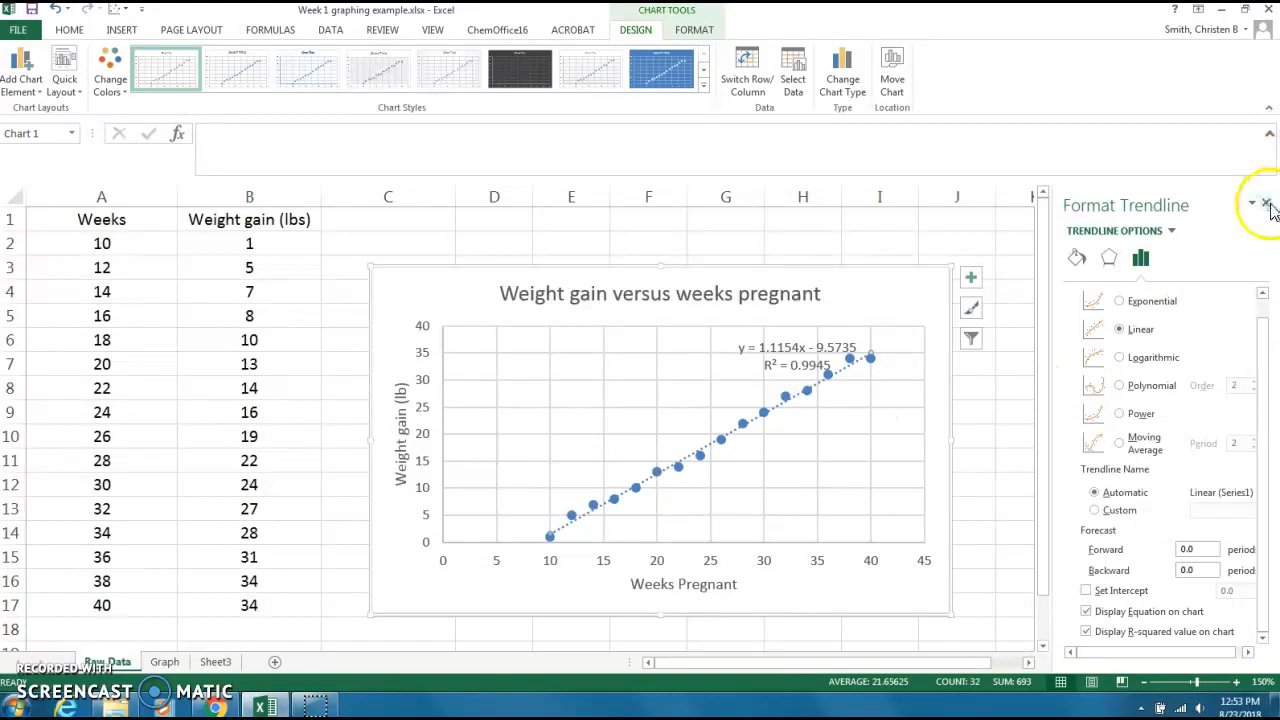
{"action": "left_click", "coordinate": [1265, 206]}
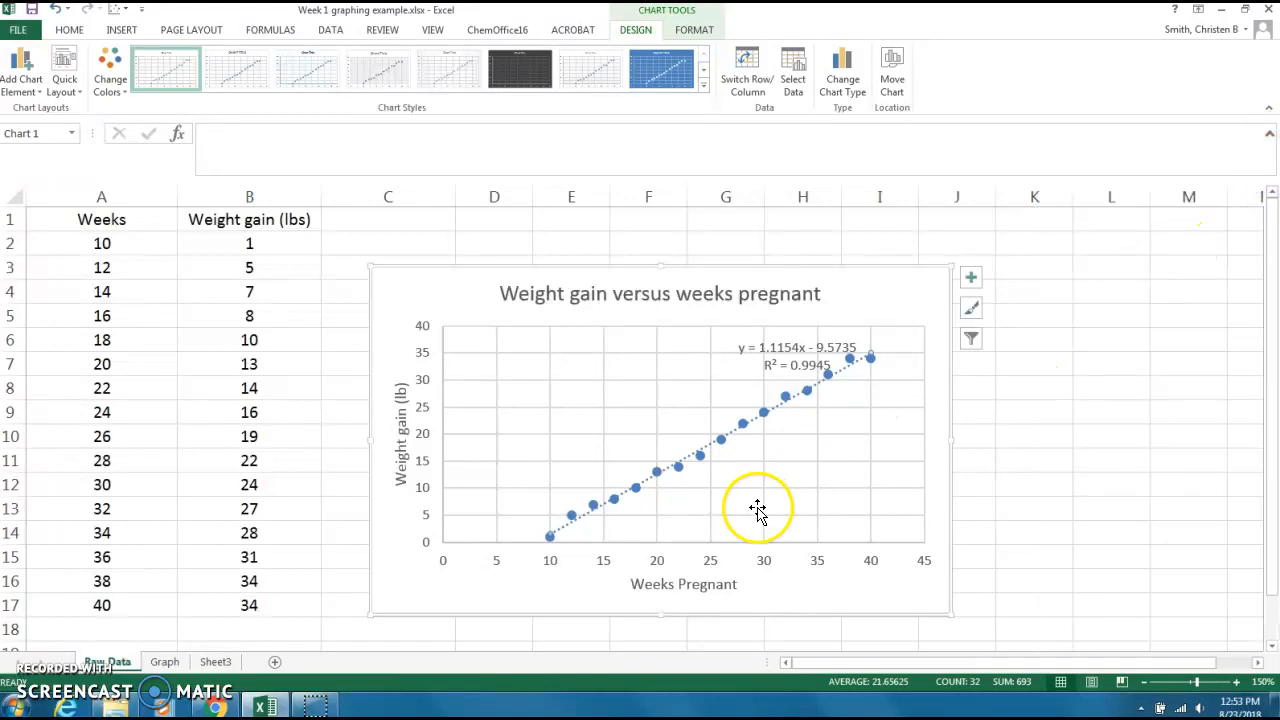
{"action": "mouse_move", "coordinate": [787, 341]}
{"action": "left_mouse_down"}
{"action": "mouse_move", "coordinate": [823, 437]}
{"action": "mouse_move", "coordinate": [829, 428]}
{"action": "left_mouse_up"}
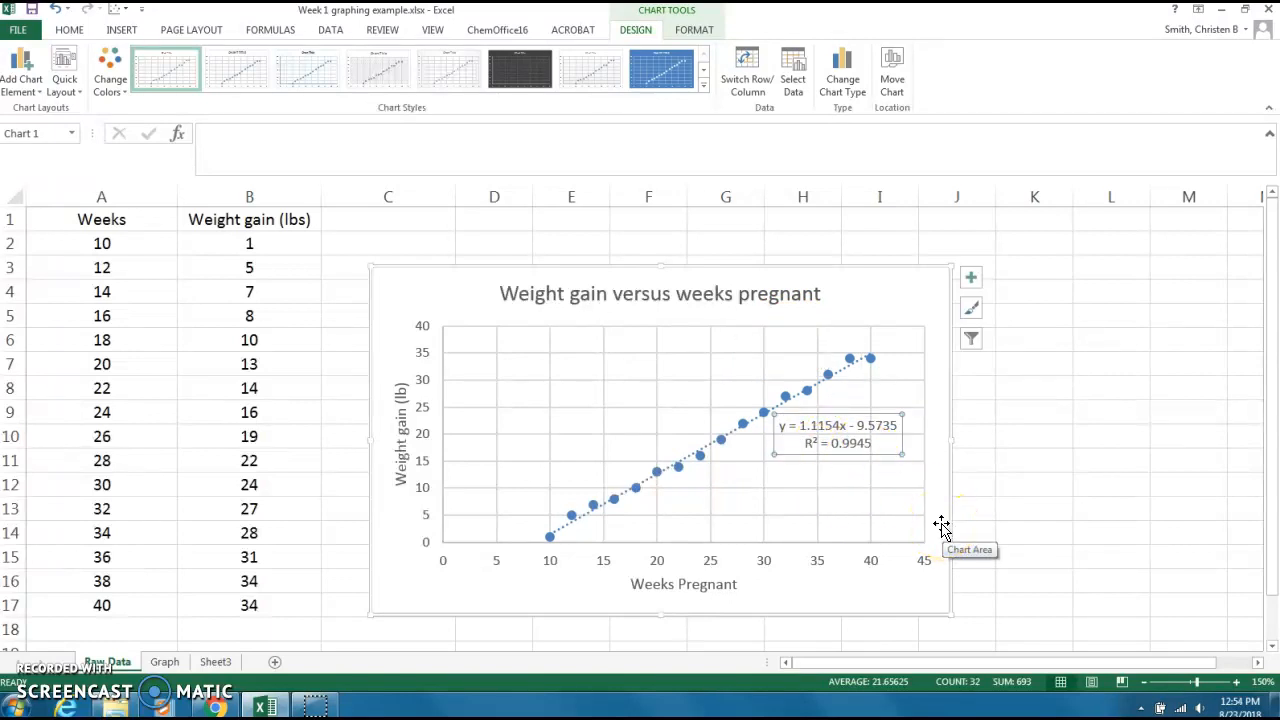
{"action": "left_click", "coordinate": [943, 560]}
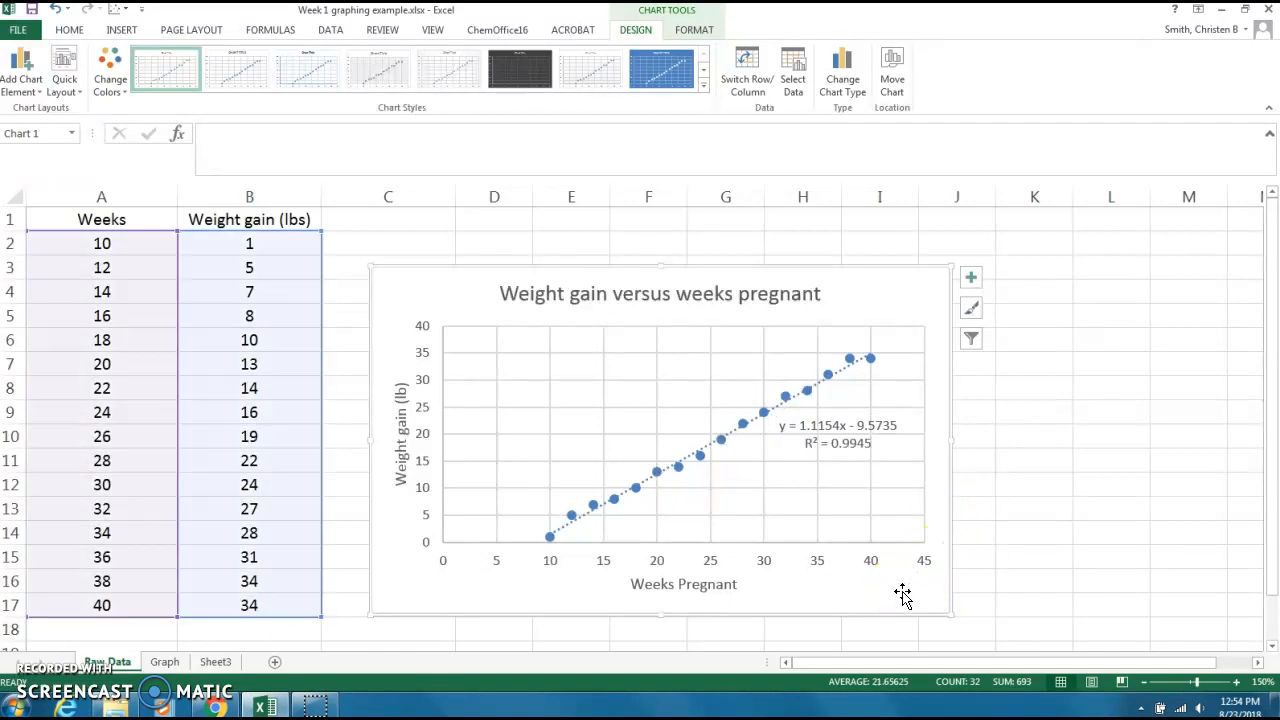